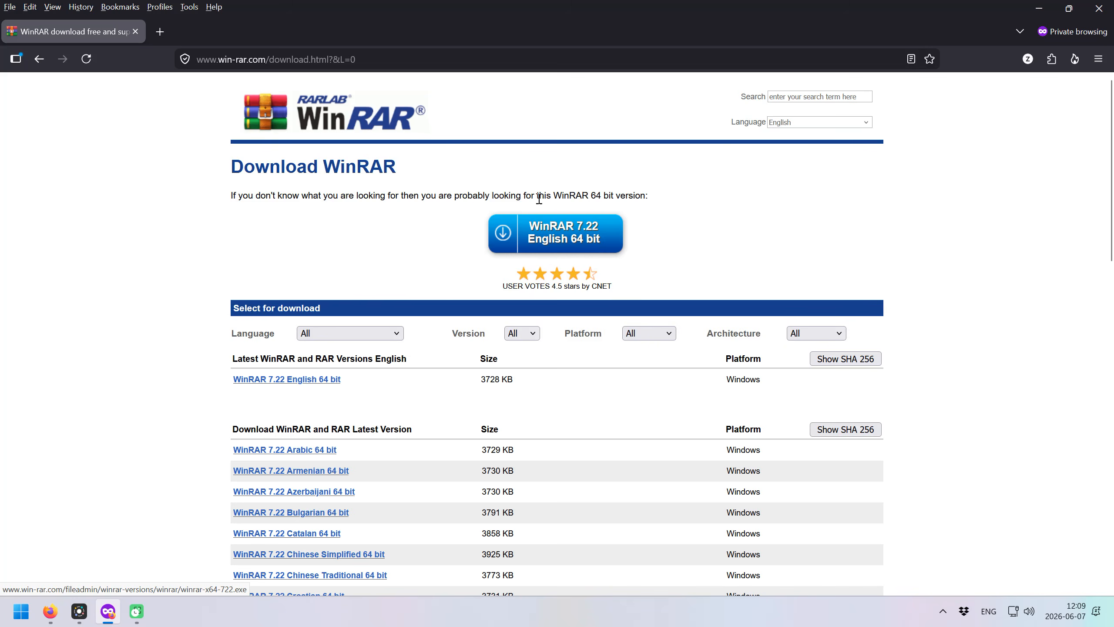
Confirm the WinRAR 7.22 64-bit installer finished downloading, close Firefox, and centre the installer on the desktop.
{"action": "left_click", "coordinate": [558, 232]}
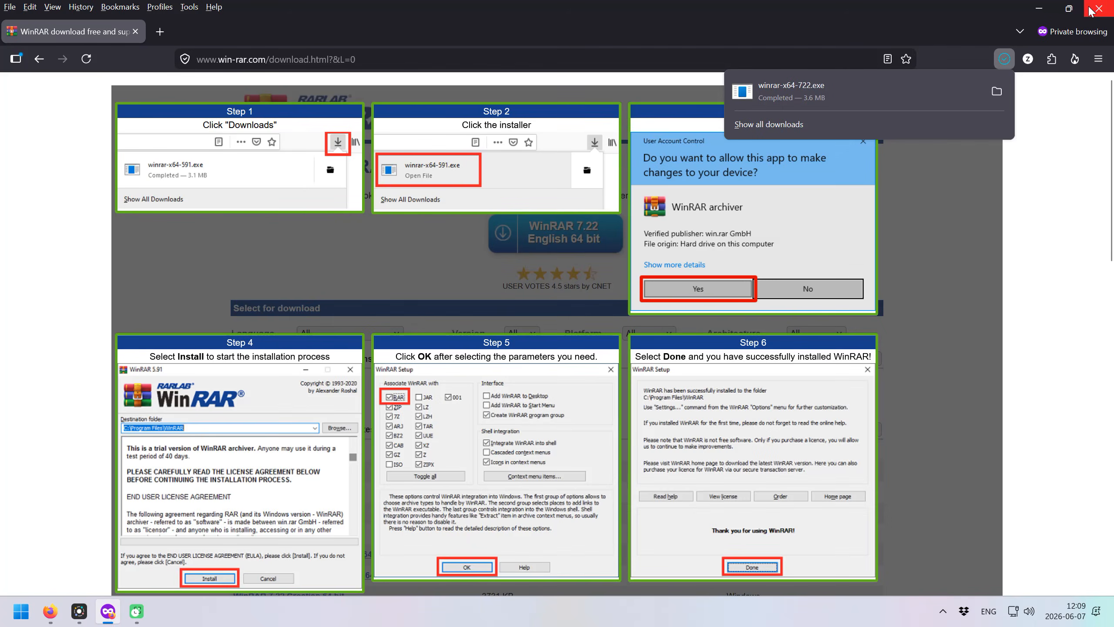
{"action": "left_click", "coordinate": [1099, 8]}
{"action": "left_click_drag", "start_coordinate": [29, 351], "coordinate": [485, 159]}
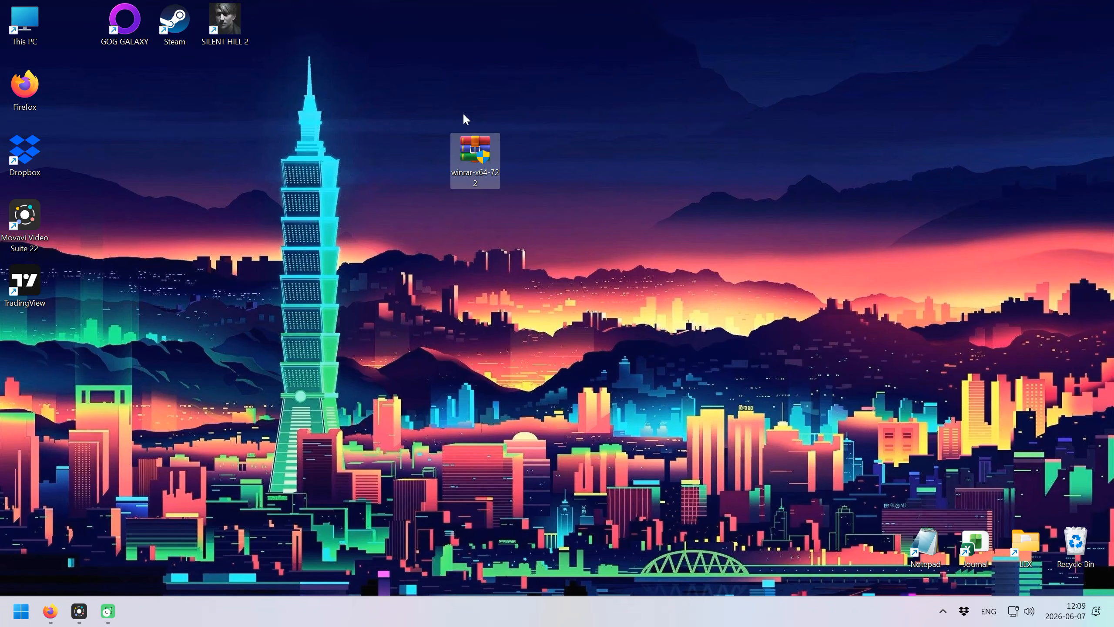
Install WinRAR 7.22 into C:\Program Files\WinRAR with the default file associations and finish setup.
{"action": "double_click", "coordinate": [483, 160]}
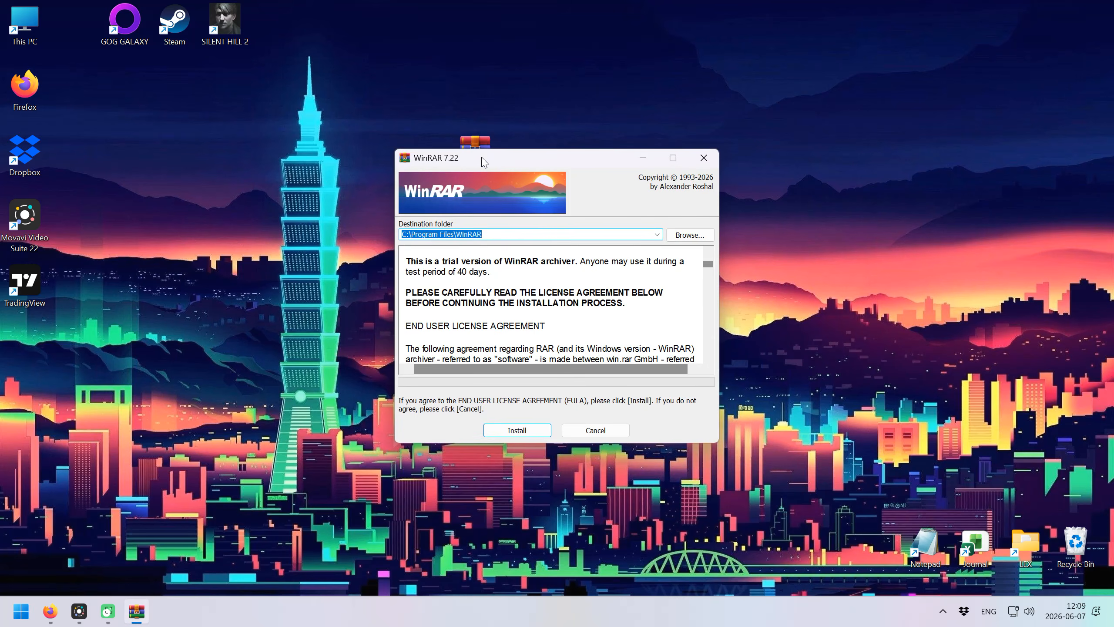
{"action": "left_click", "coordinate": [526, 431]}
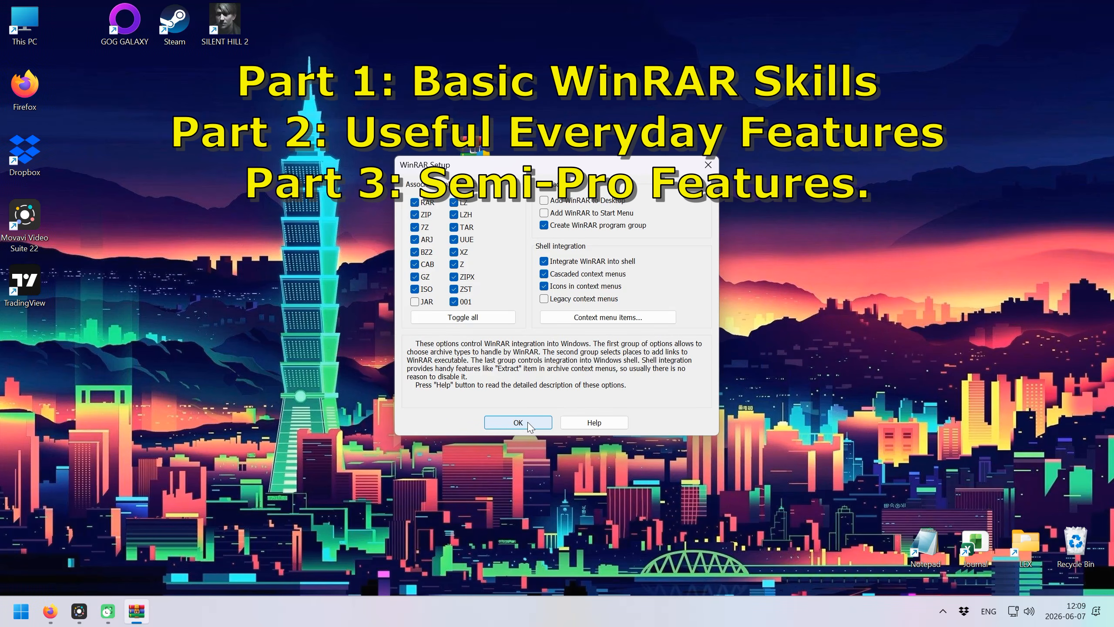
{"action": "left_click", "coordinate": [530, 427]}
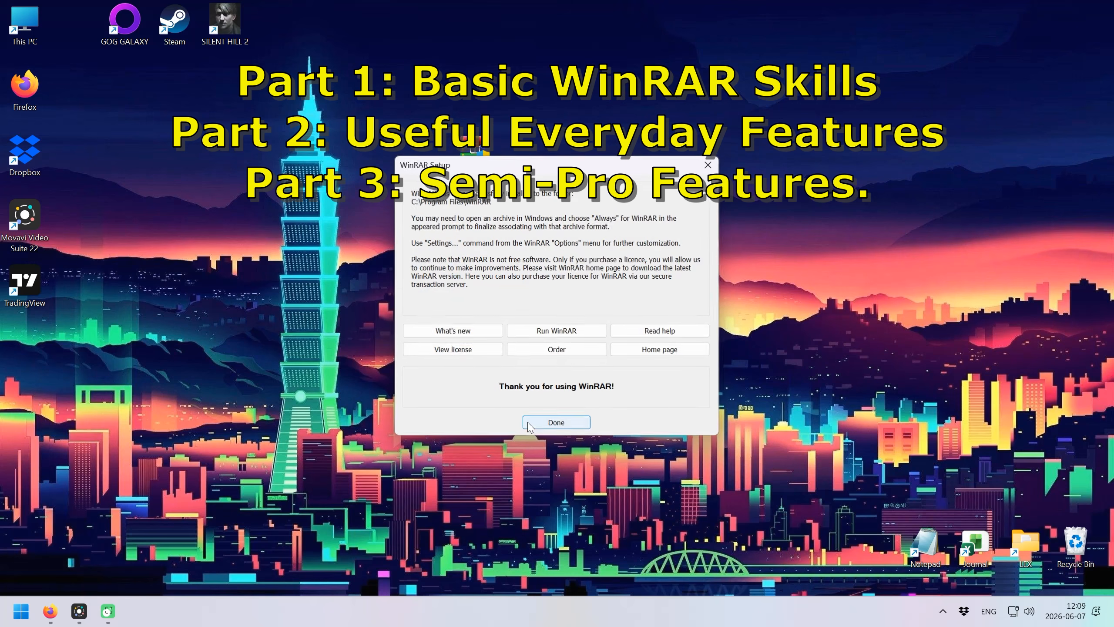
{"action": "left_click", "coordinate": [559, 426]}
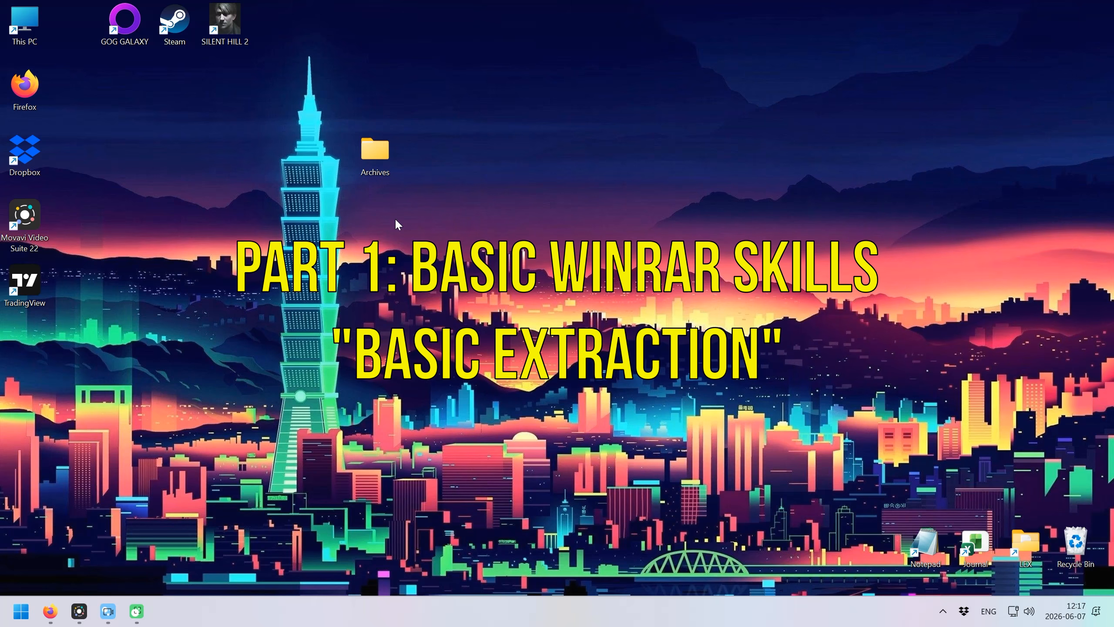
Open Wallpapers.rar from the Archives folder with WinRAR to list its eight image files.
{"action": "double_click", "coordinate": [384, 158]}
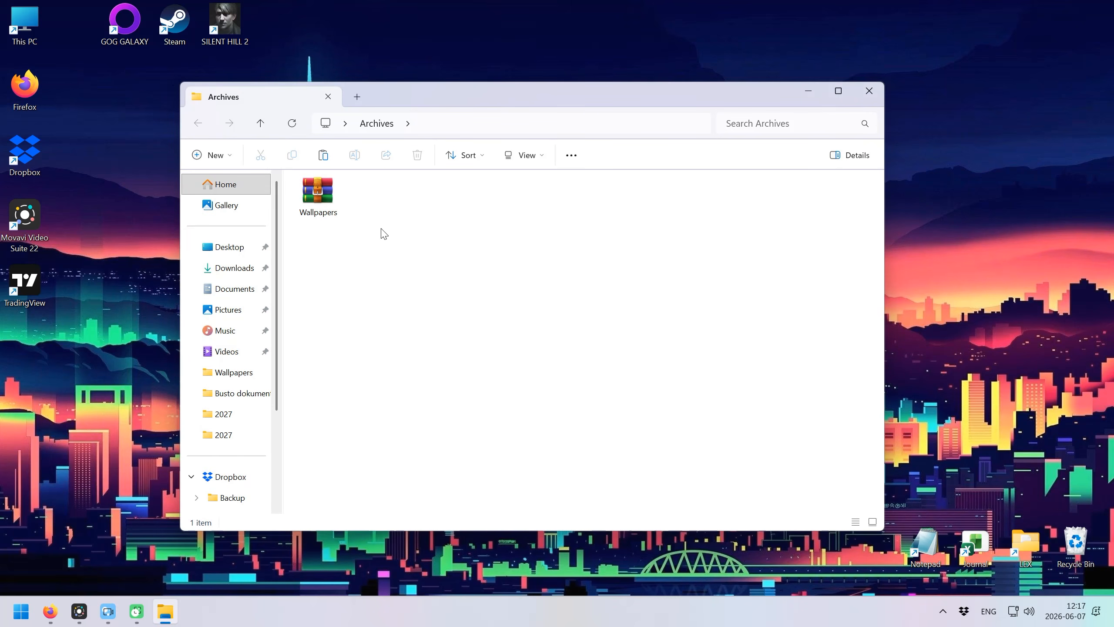
{"action": "right_click", "coordinate": [317, 198]}
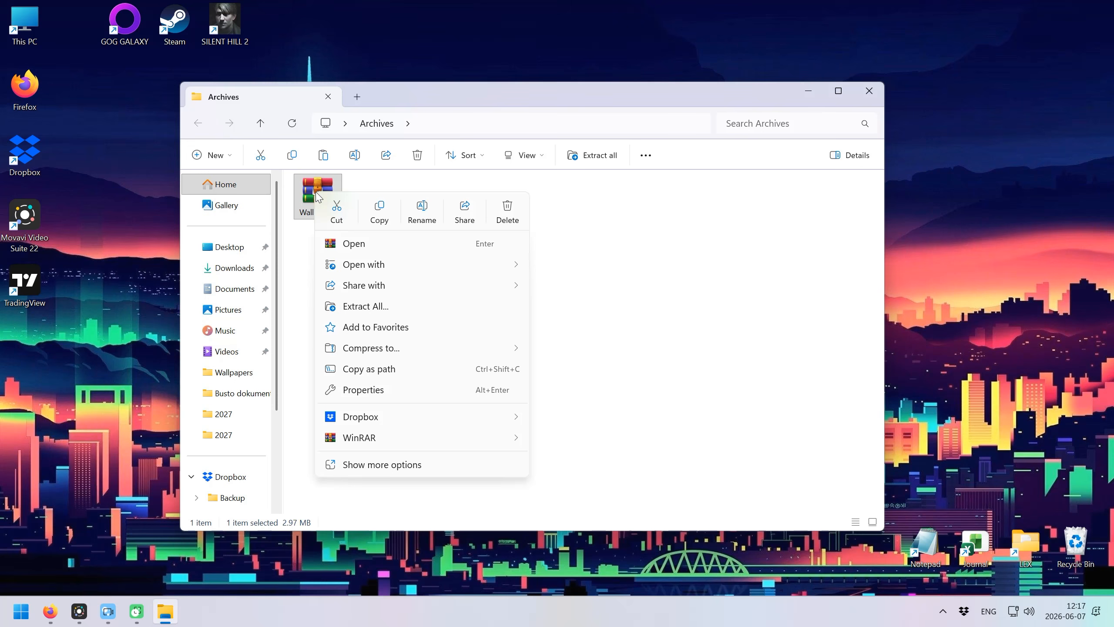
{"action": "mouse_move", "coordinate": [375, 443]}
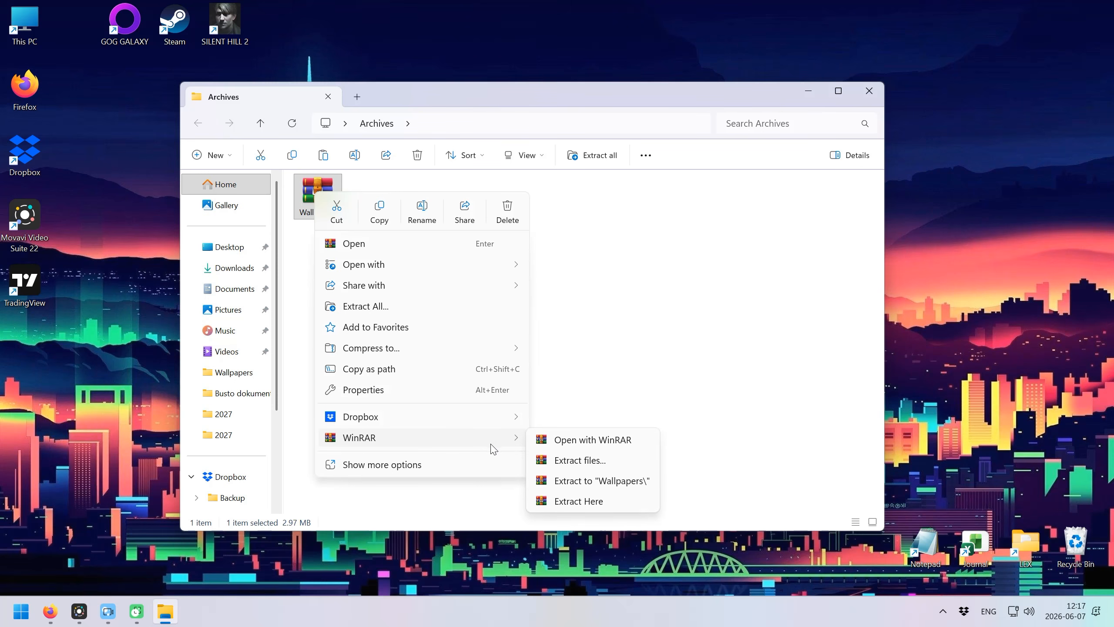
{"action": "left_click", "coordinate": [619, 439]}
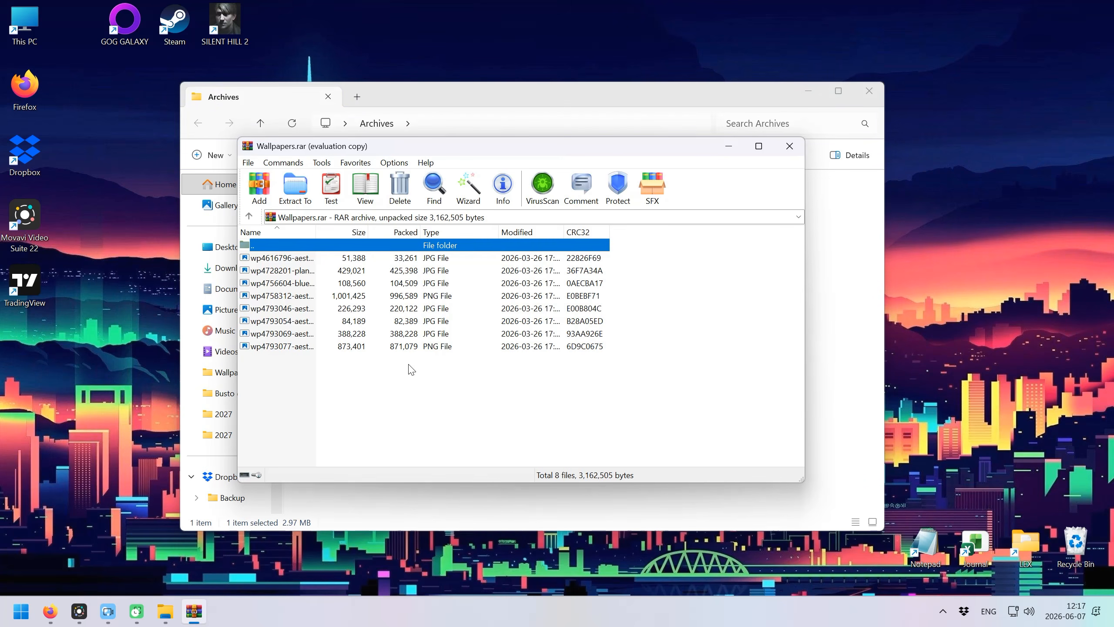
{"action": "left_click", "coordinate": [315, 366]}
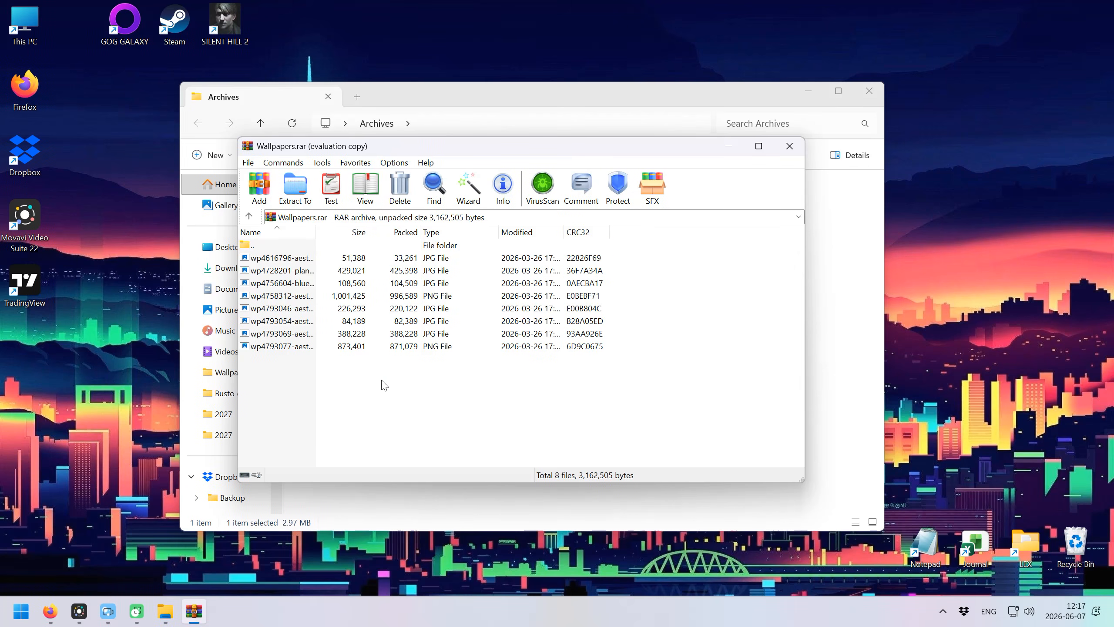
Extract Wallpapers.rar via Extract files… into a new Extraction folder and check the images.
{"action": "left_click", "coordinate": [789, 147]}
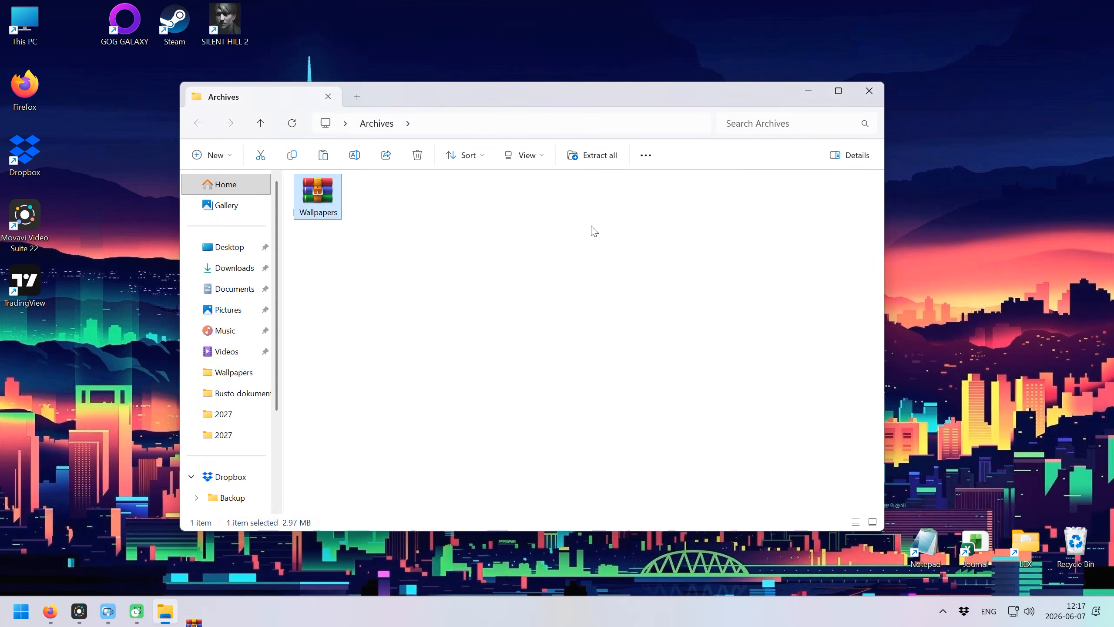
{"action": "right_click", "coordinate": [323, 196]}
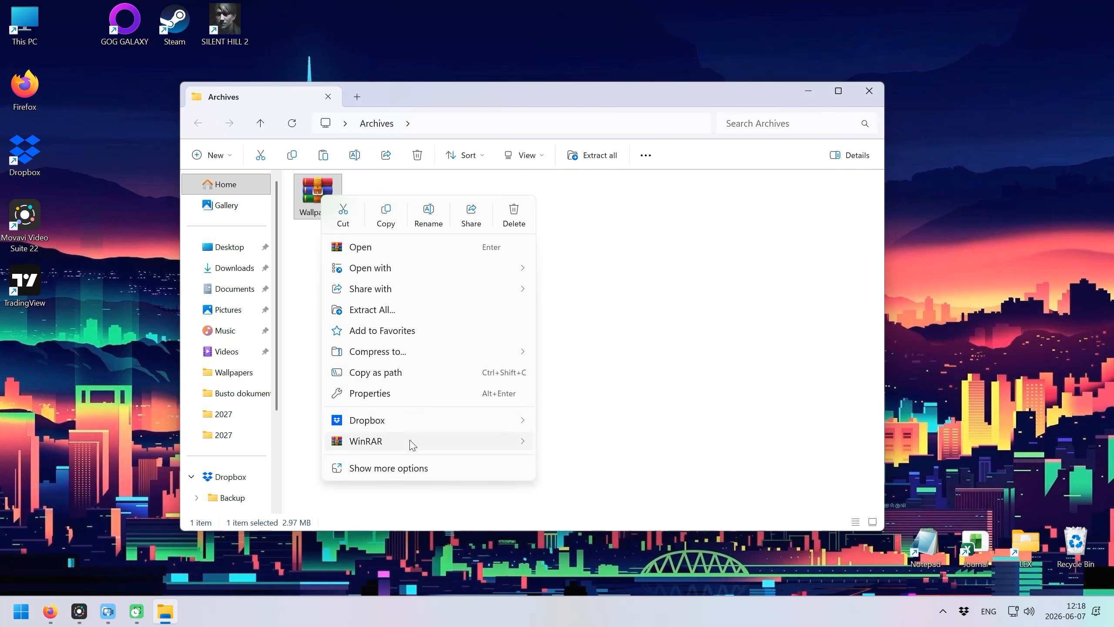
{"action": "mouse_move", "coordinate": [412, 444]}
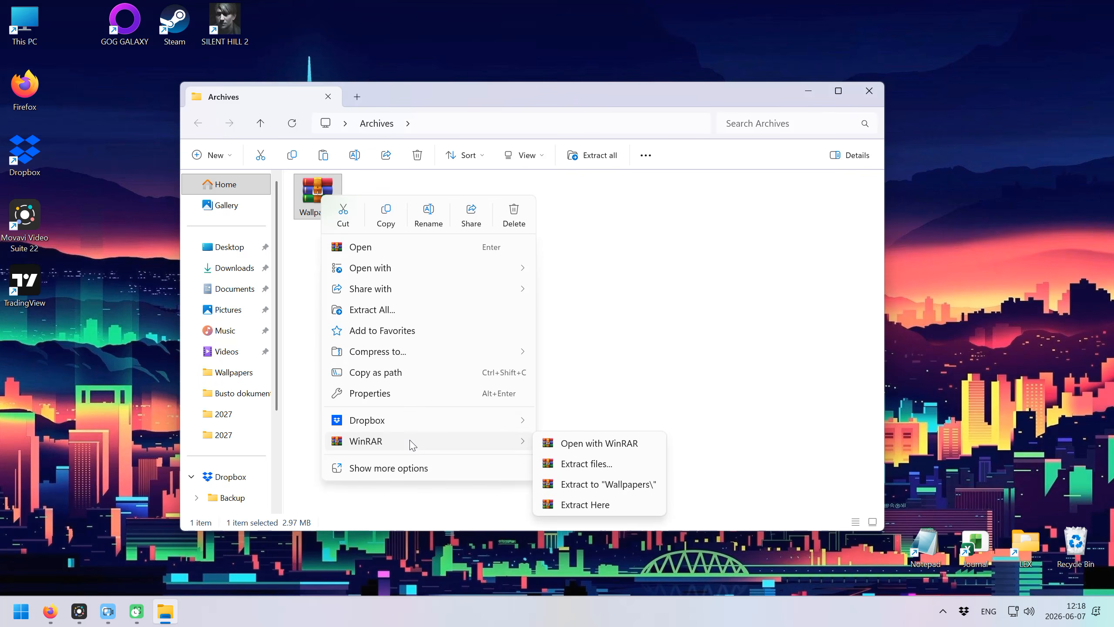
{"action": "left_click", "coordinate": [594, 465]}
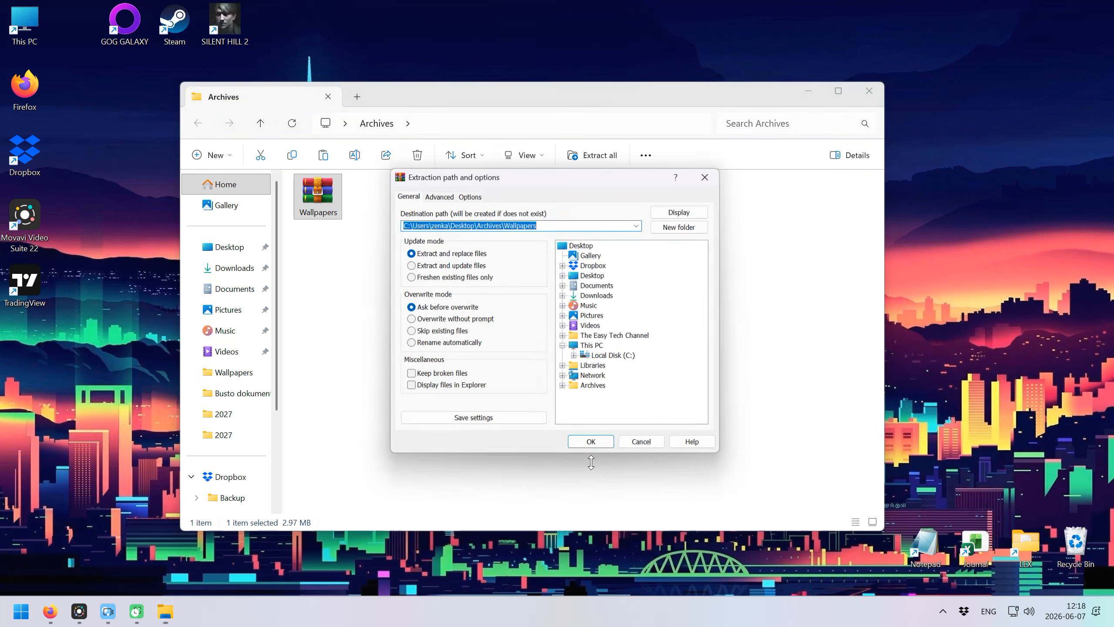
{"action": "double_click", "coordinate": [514, 222]}
{"action": "type", "text": "Extraction"}
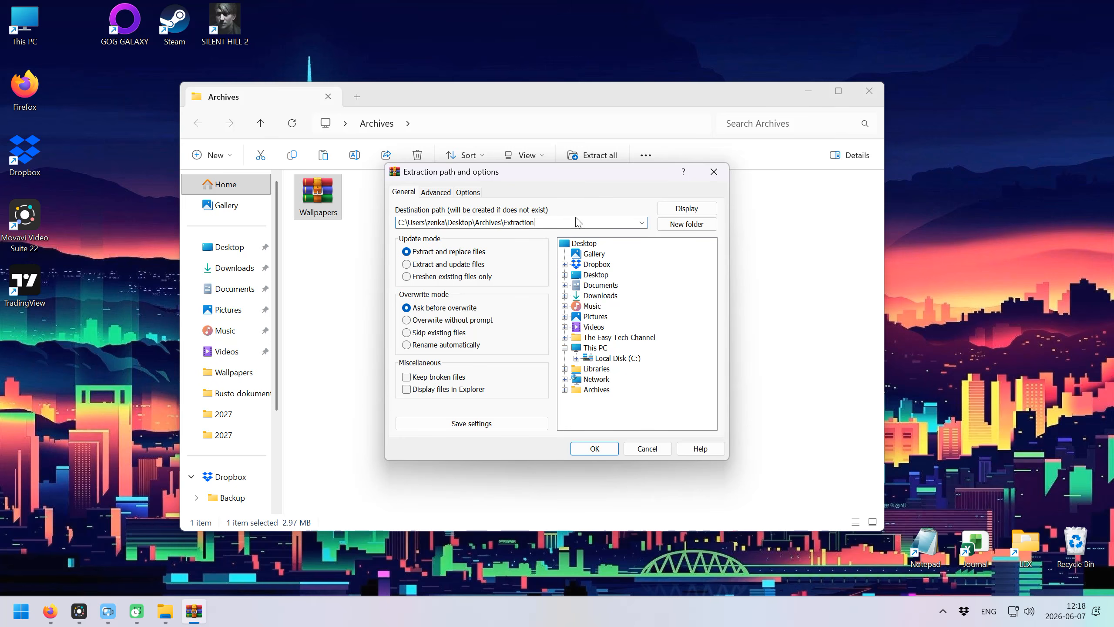
{"action": "left_click", "coordinate": [604, 449]}
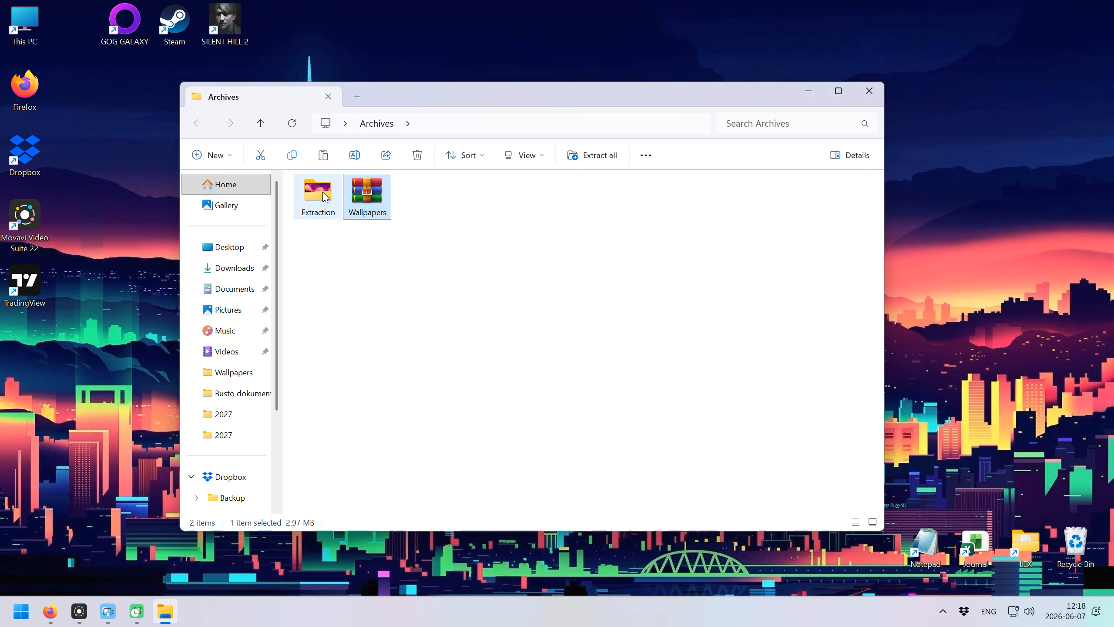
{"action": "left_click", "coordinate": [323, 194]}
{"action": "double_click", "coordinate": [319, 199]}
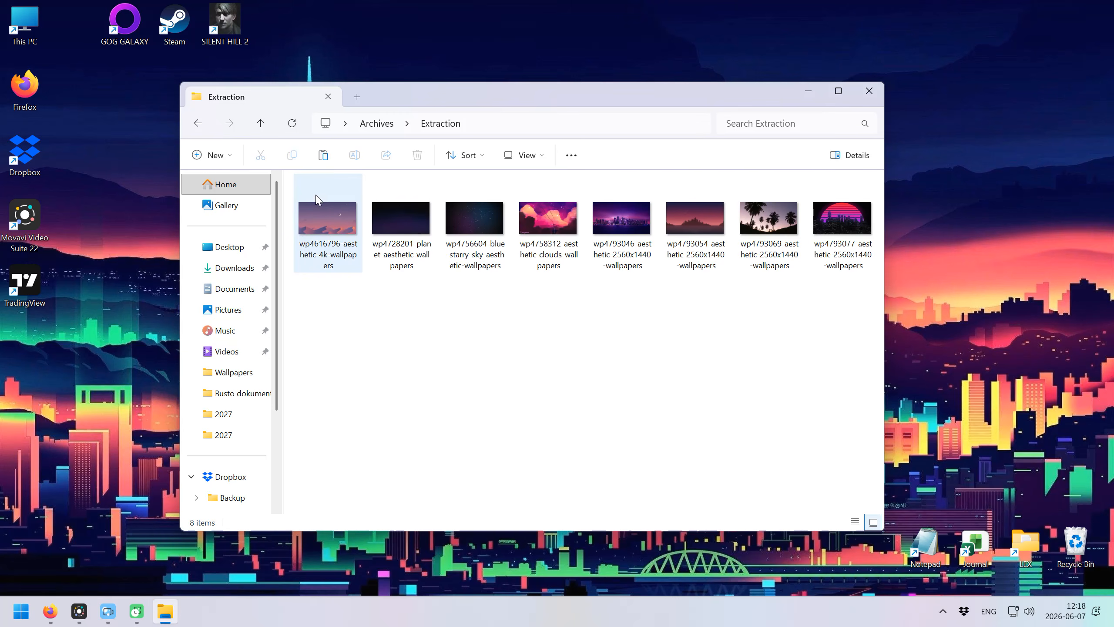
{"action": "left_click", "coordinate": [197, 125]}
Extract Wallpapers.rar into its own Wallpapers folder with Extract to "Wallpapers\".
{"action": "right_click", "coordinate": [366, 198]}
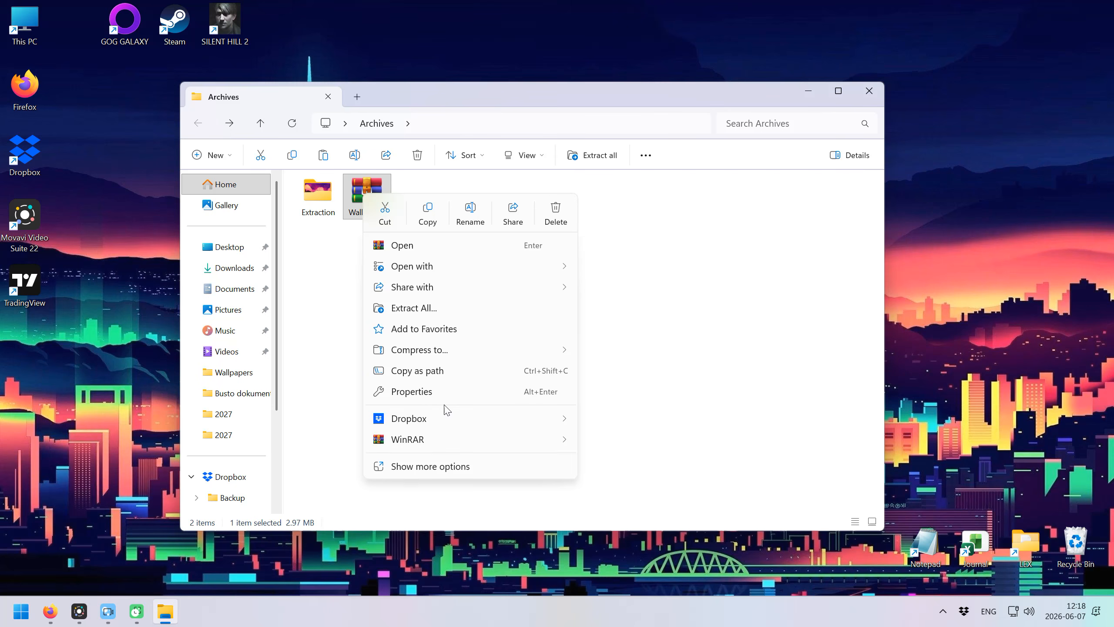
{"action": "mouse_move", "coordinate": [452, 439]}
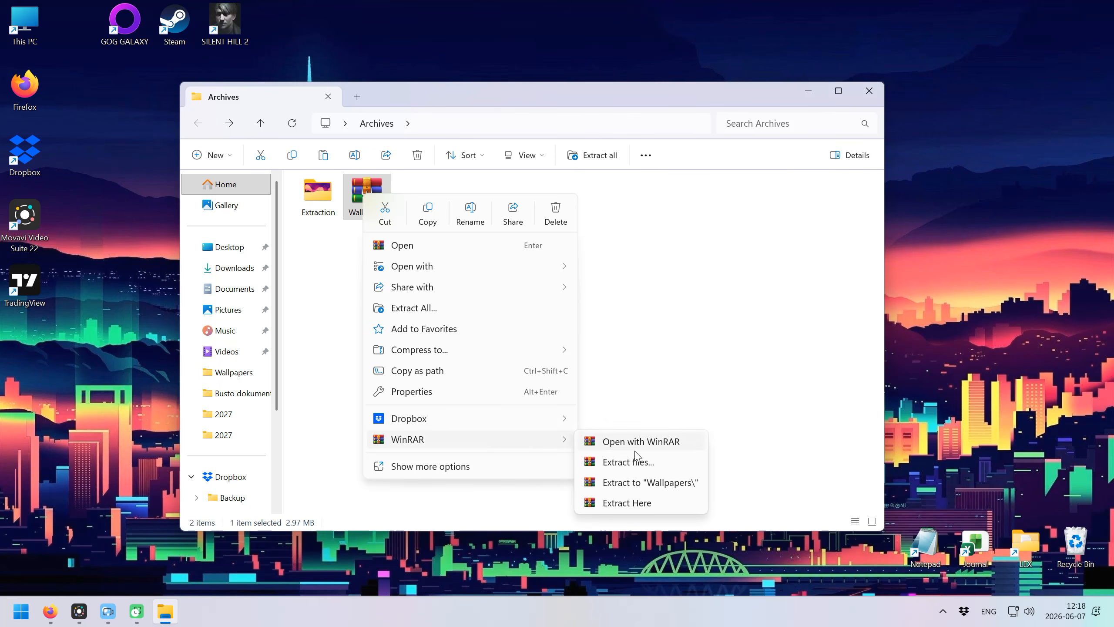
{"action": "left_click", "coordinate": [658, 482]}
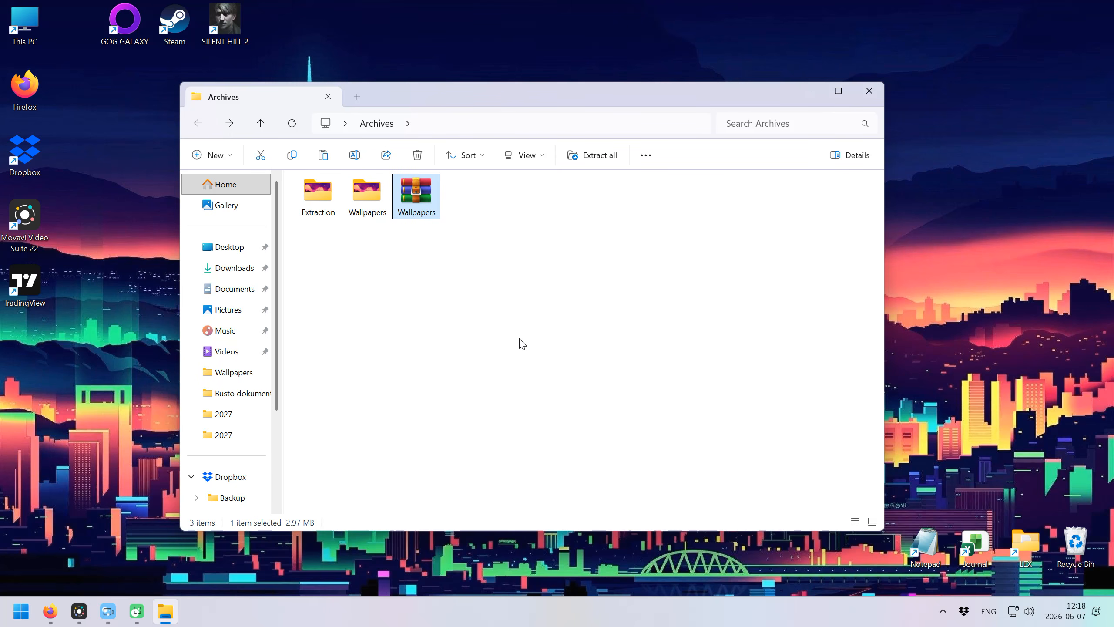
{"action": "left_click", "coordinate": [362, 202]}
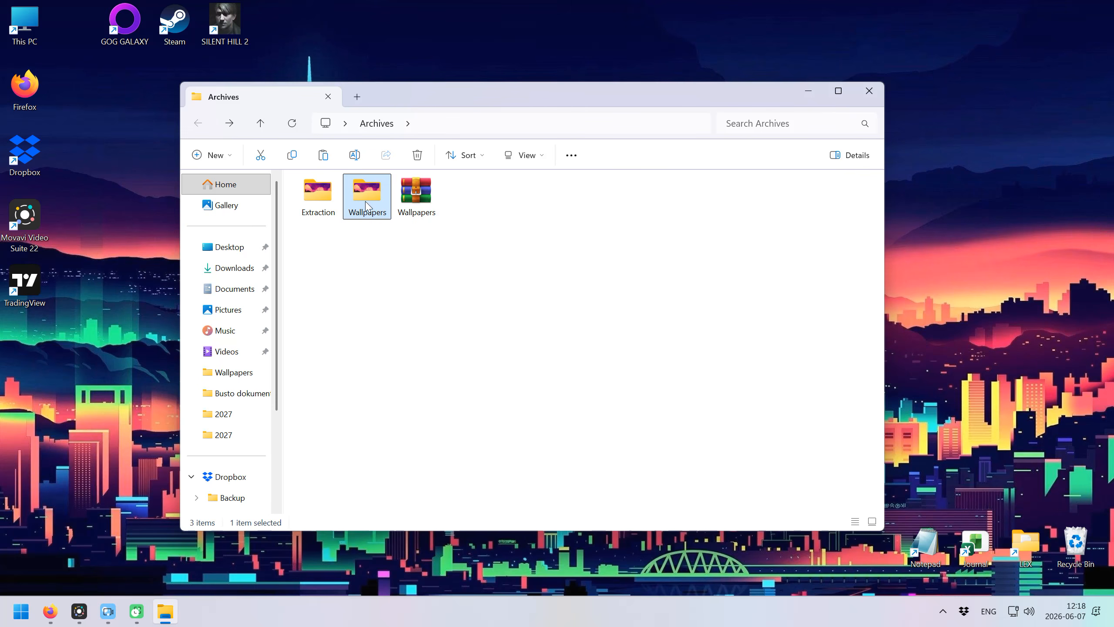
Extract the eight images directly into the Archives folder with Extract Here.
{"action": "right_click", "coordinate": [421, 198]}
{"action": "mouse_move", "coordinate": [501, 443]}
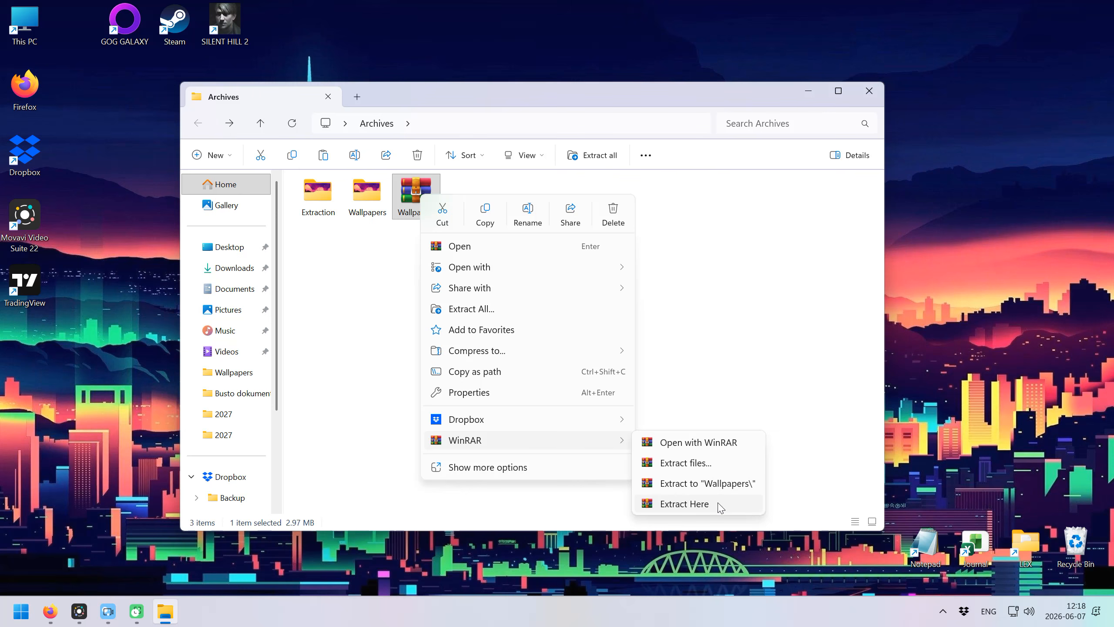
{"action": "left_click", "coordinate": [684, 504]}
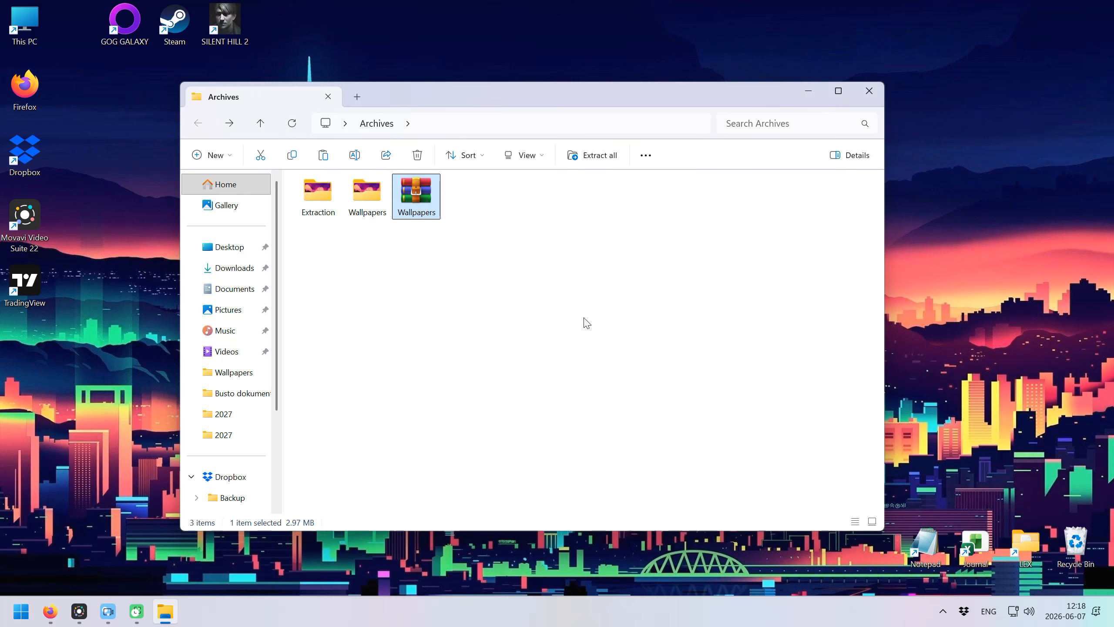
{"action": "left_click_drag", "start_coordinate": [459, 283], "coordinate": [829, 216]}
{"action": "left_click", "coordinate": [710, 337]}
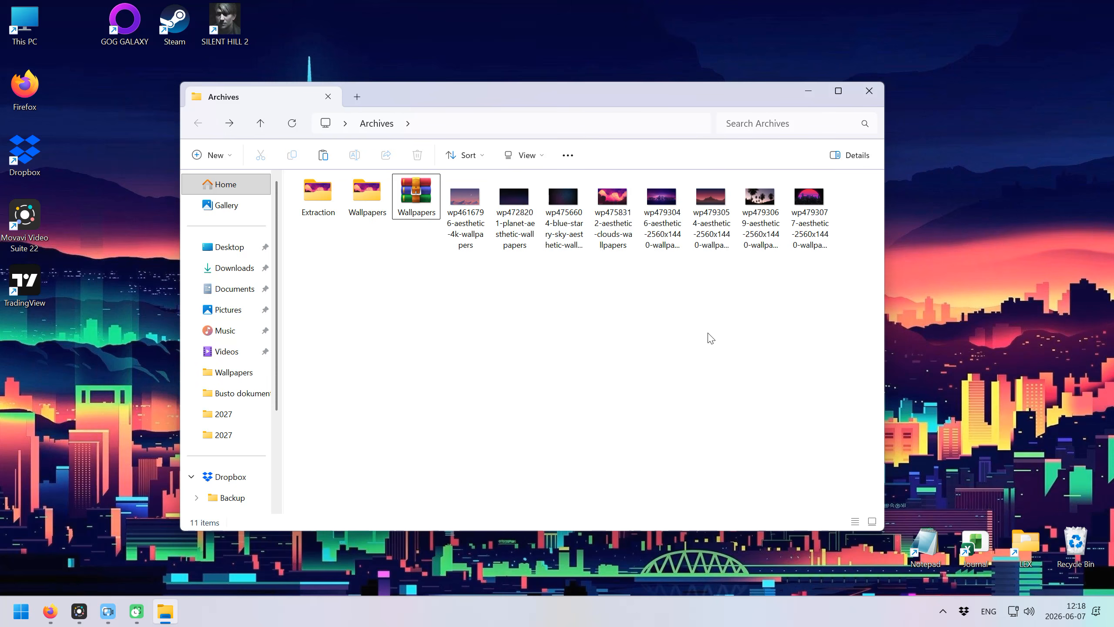
Open Wallpapers.rar in WinRAR and review the extraction options, cancelling without extracting.
{"action": "double_click", "coordinate": [420, 208]}
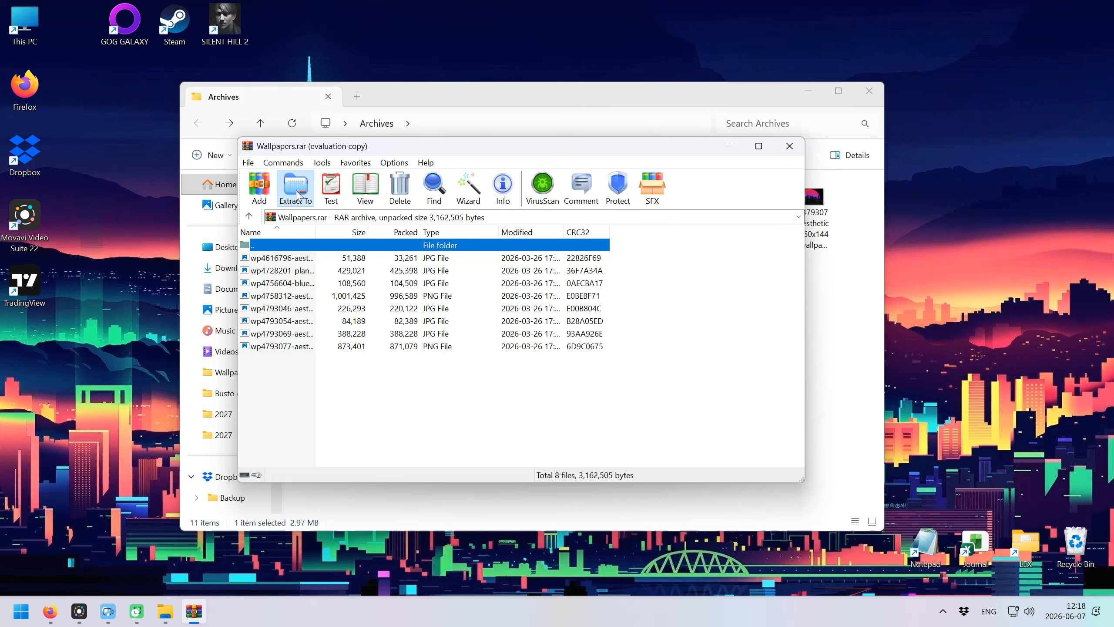
{"action": "left_click", "coordinate": [295, 189]}
{"action": "left_click", "coordinate": [520, 220]}
{"action": "left_click_drag", "start_coordinate": [554, 220], "coordinate": [507, 220]}
{"action": "left_click", "coordinate": [619, 448]}
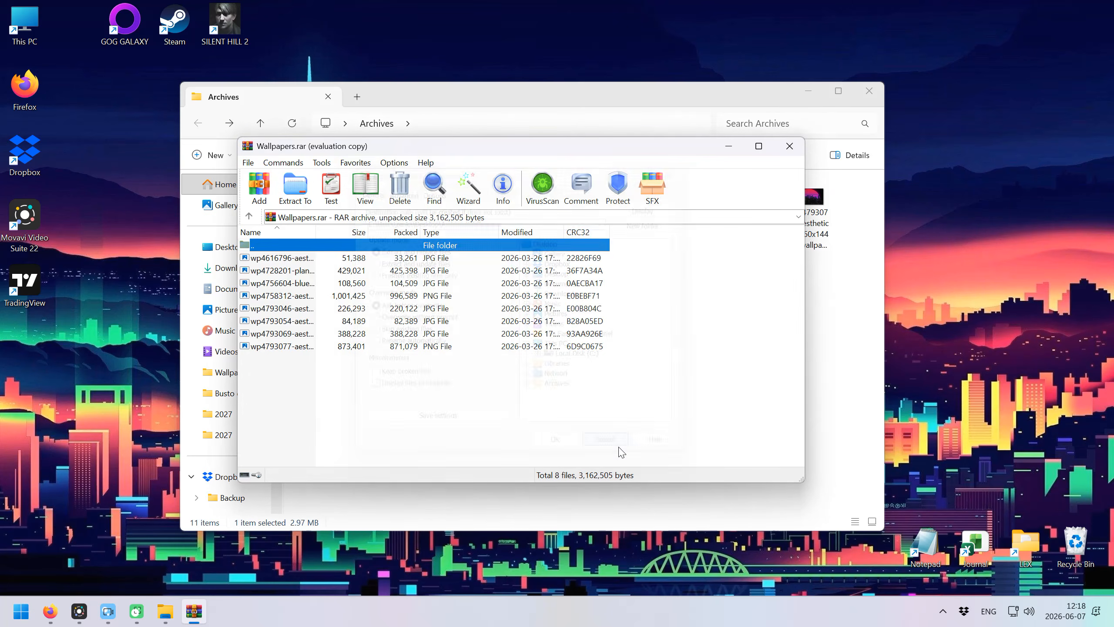
Drag all eight files from the archive into Archives, replacing the existing copies.
{"action": "left_click_drag", "start_coordinate": [388, 151], "coordinate": [623, 161]}
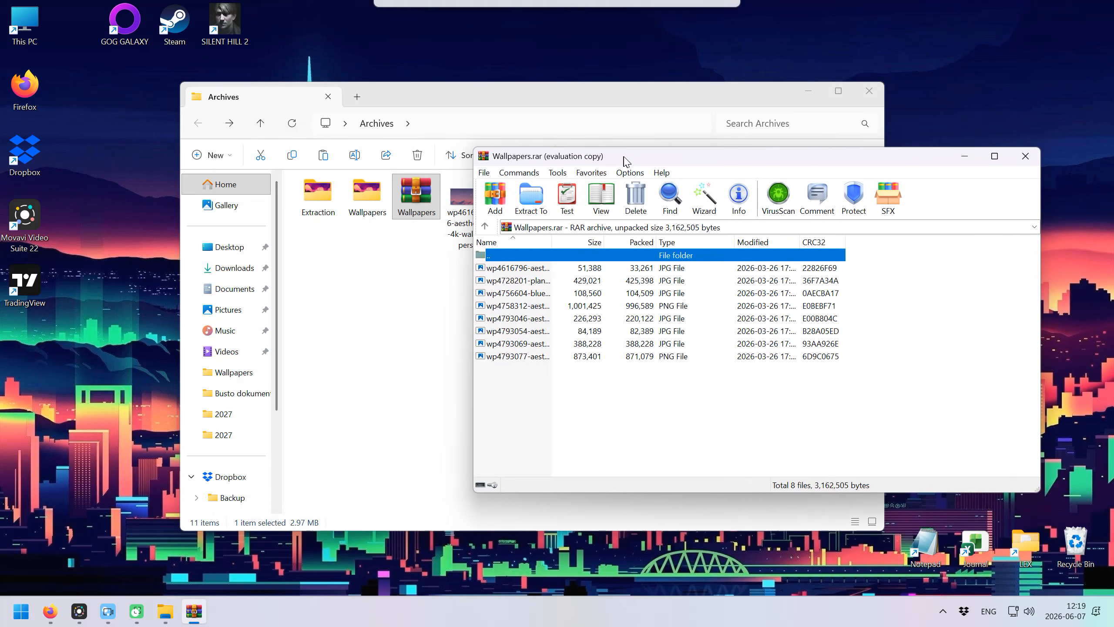
{"action": "left_click_drag", "start_coordinate": [556, 405], "coordinate": [505, 300]}
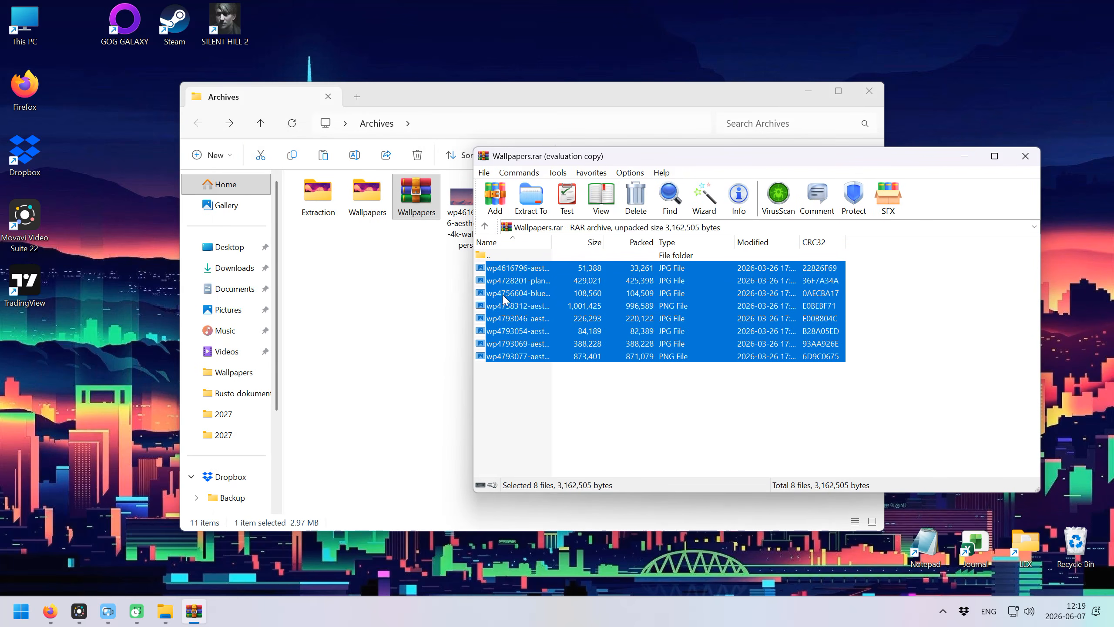
{"action": "left_click_drag", "start_coordinate": [413, 288], "coordinate": [369, 292]}
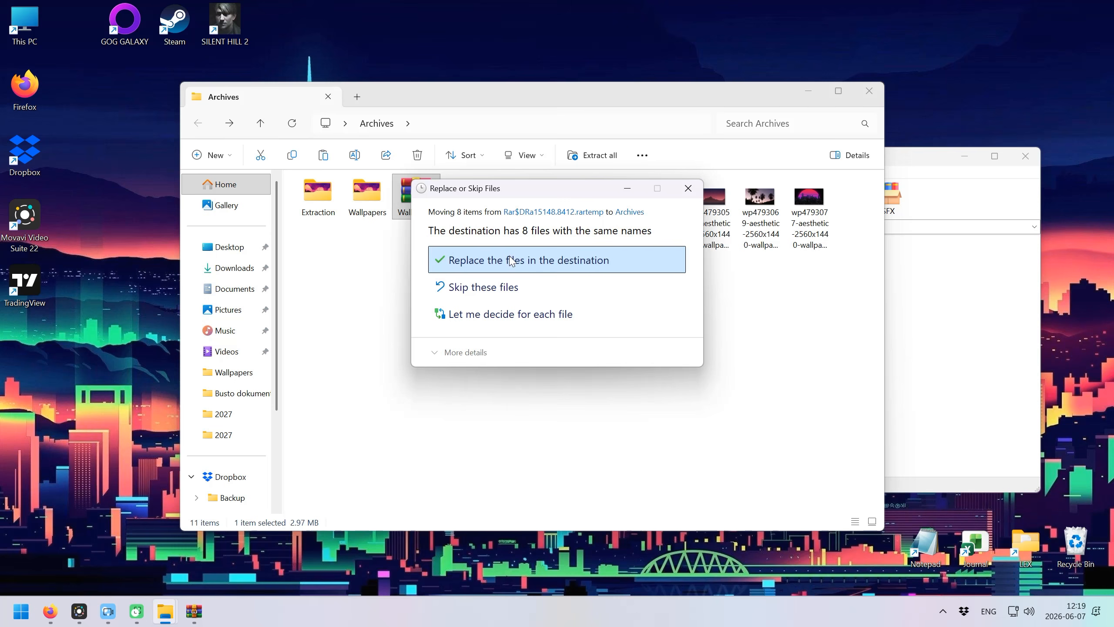
{"action": "left_click", "coordinate": [509, 263]}
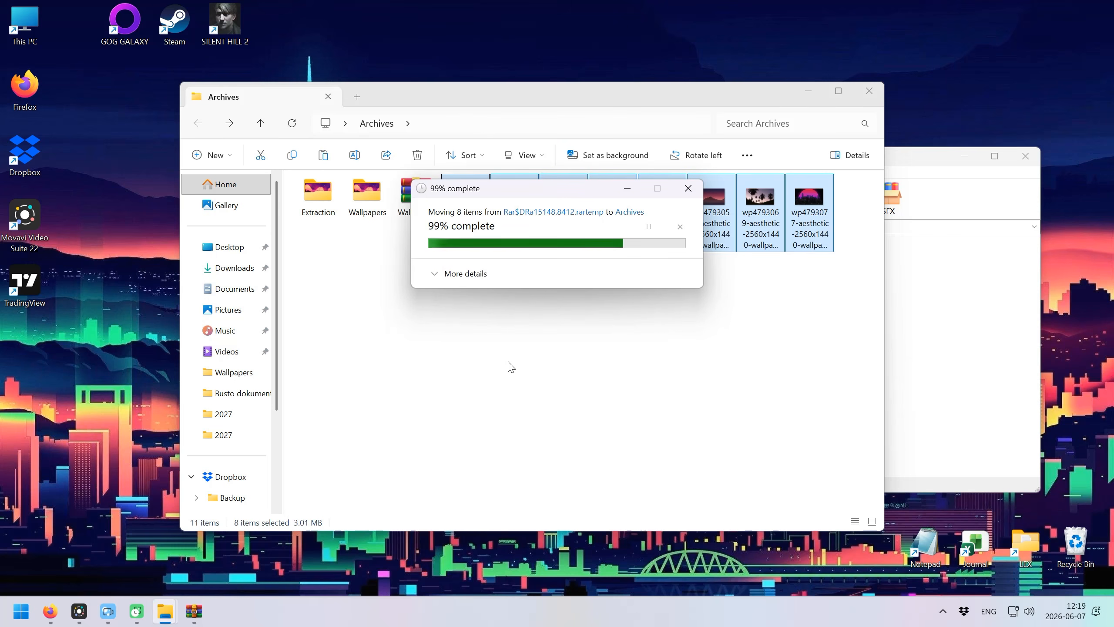
{"action": "left_click", "coordinate": [567, 362]}
Drag the single 1,001,425-byte PNG wallpaper into Archives, replacing the existing copy.
{"action": "left_click", "coordinate": [934, 316]}
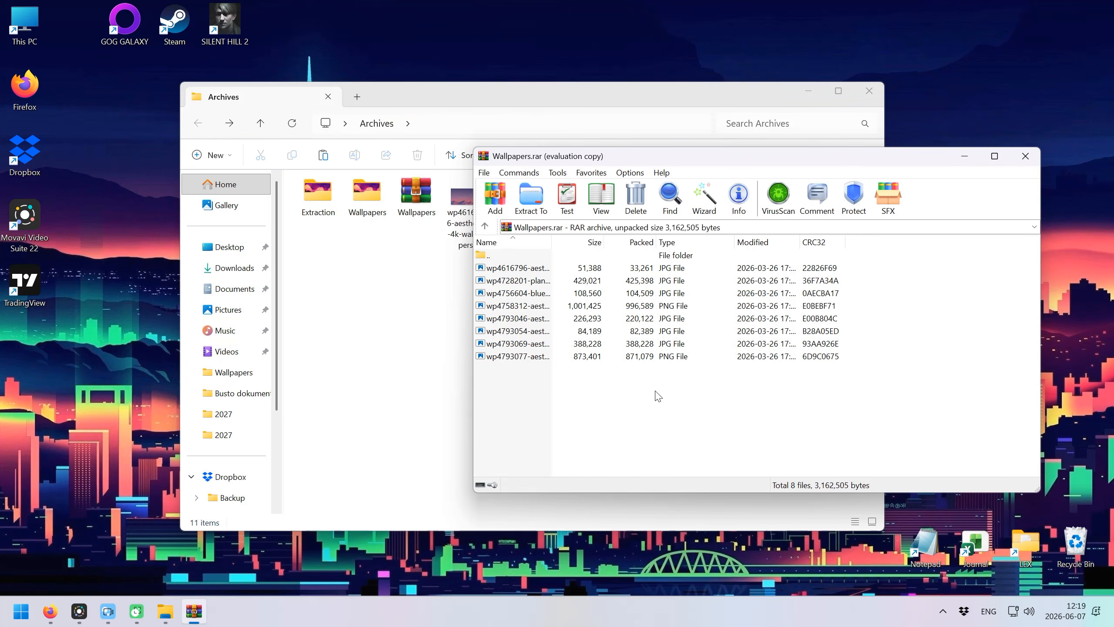
{"action": "left_click", "coordinate": [517, 357]}
{"action": "left_click", "coordinate": [510, 306]}
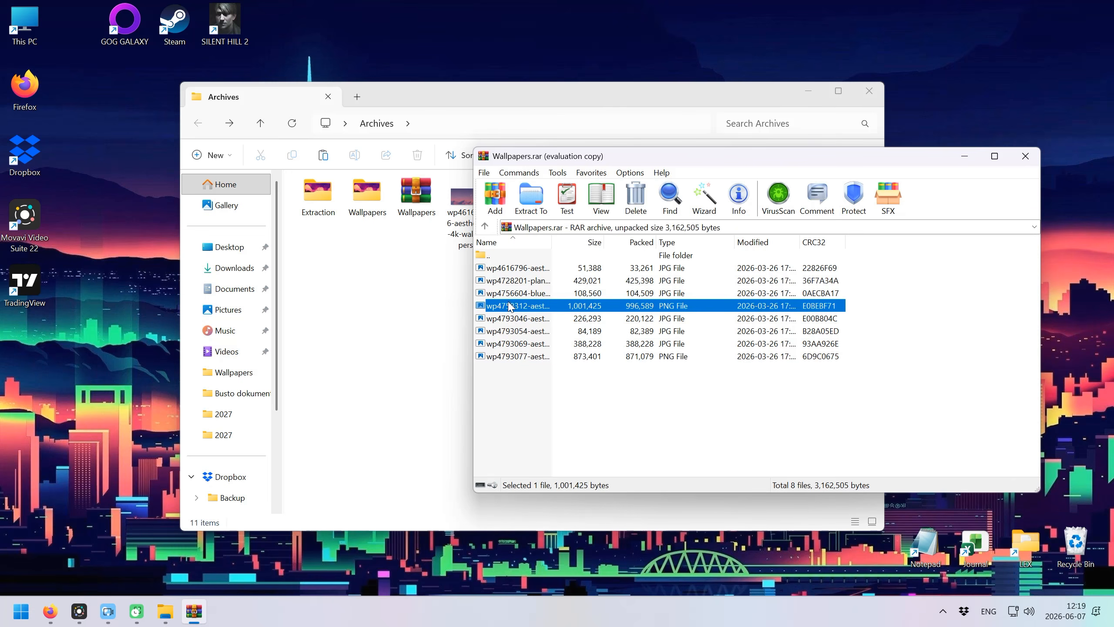
{"action": "left_click_drag", "start_coordinate": [509, 293], "coordinate": [373, 307]}
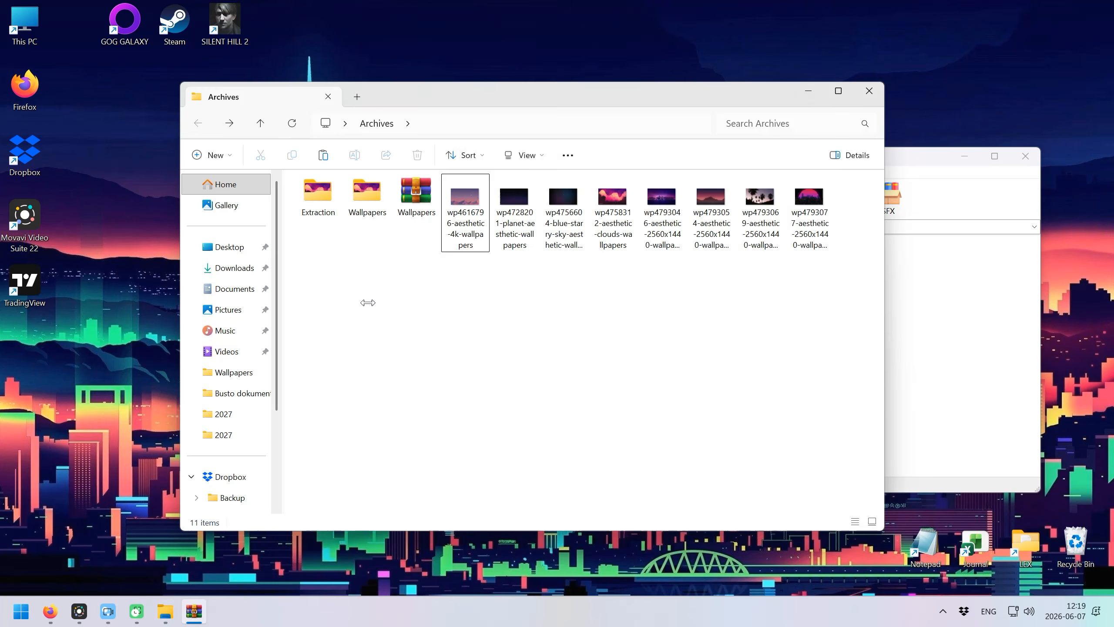
{"action": "left_click", "coordinate": [480, 268]}
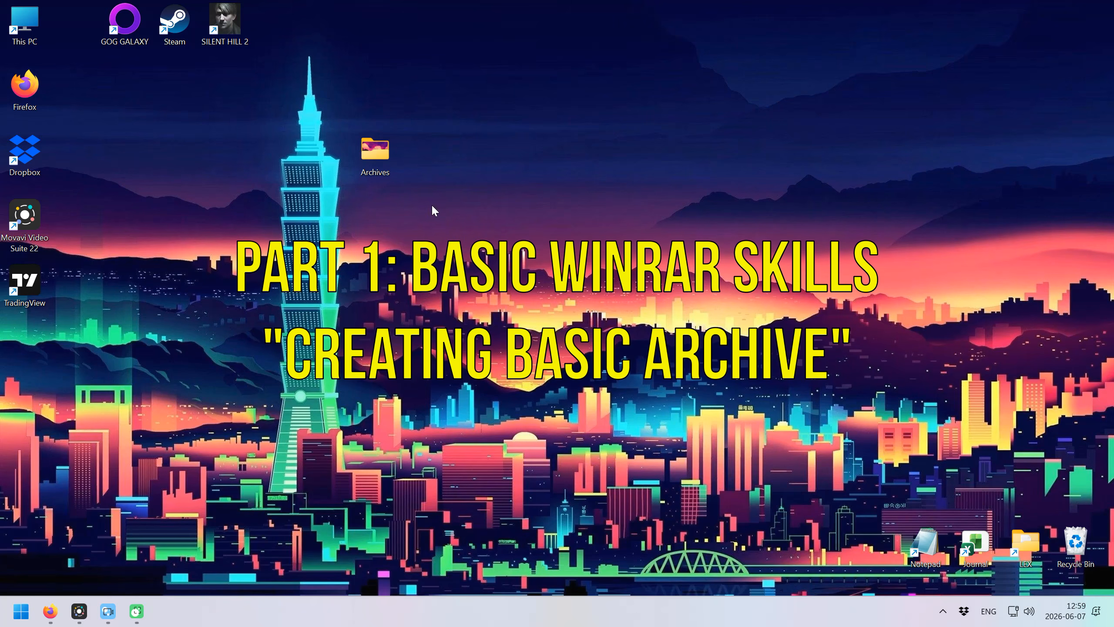
Pack the eight wallpapers into a new archive named Wallpapers via Add to archive and check its contents.
{"action": "double_click", "coordinate": [378, 149]}
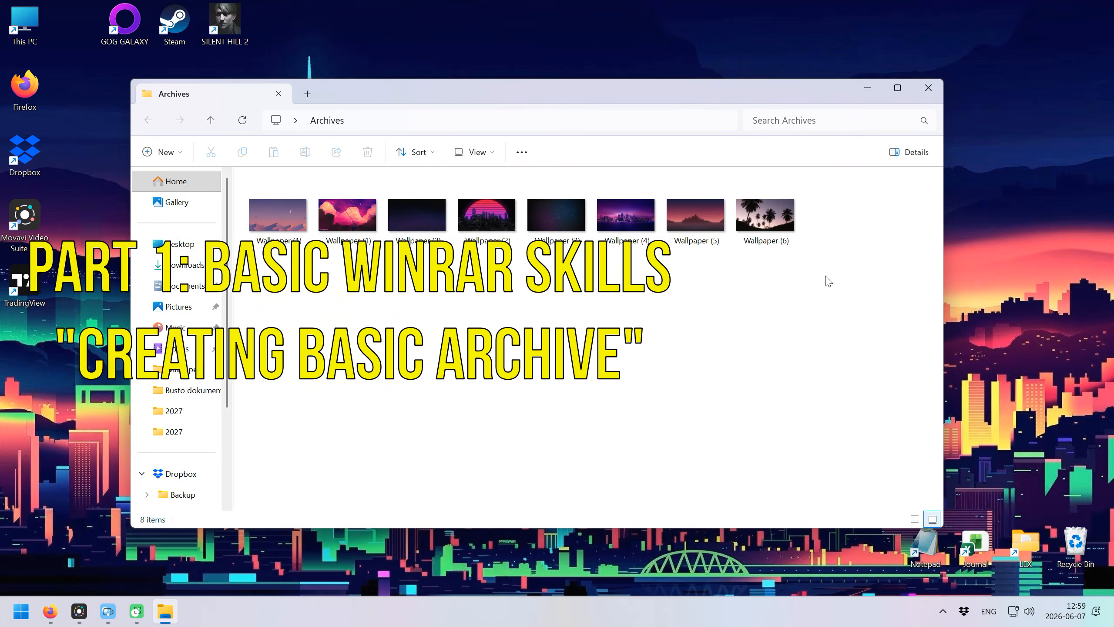
{"action": "left_click_drag", "start_coordinate": [832, 312], "coordinate": [287, 224]}
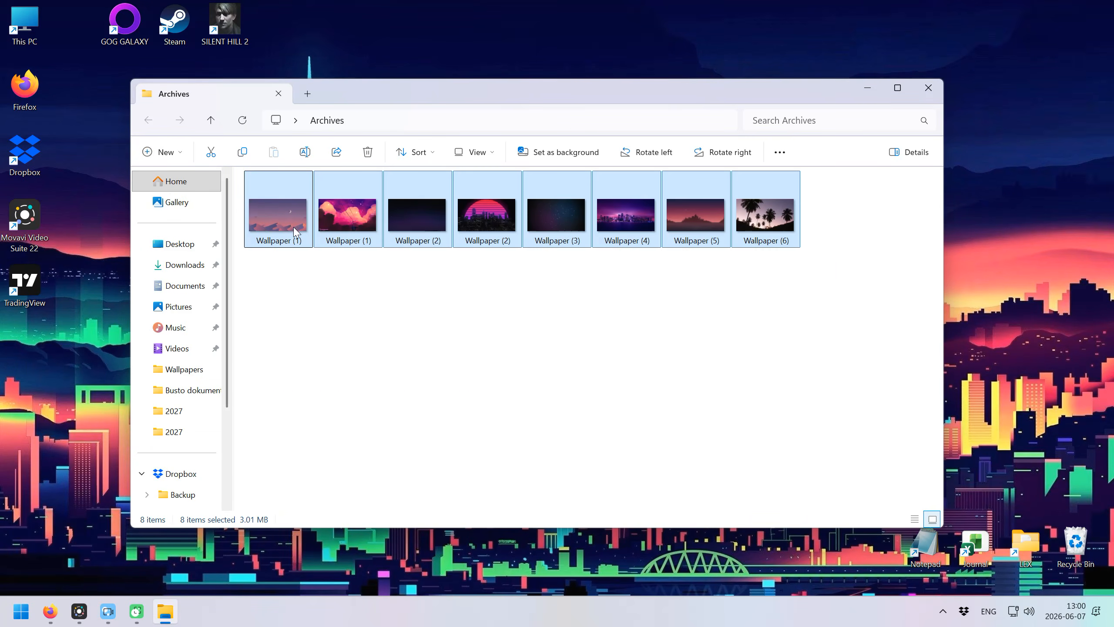
{"action": "right_click", "coordinate": [293, 221]}
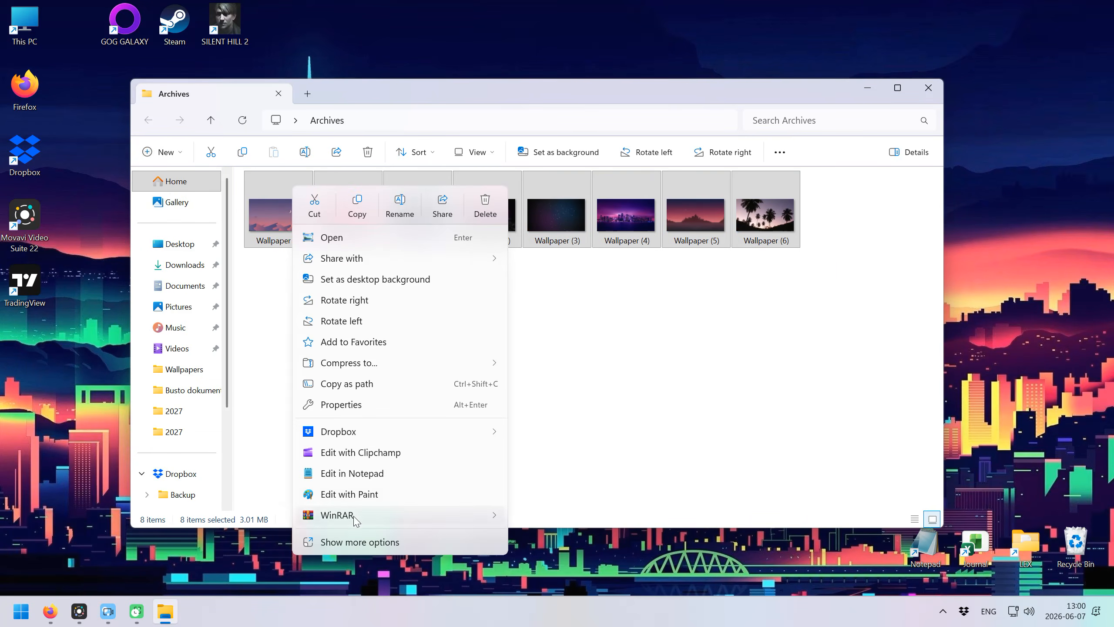
{"action": "mouse_move", "coordinate": [355, 516]}
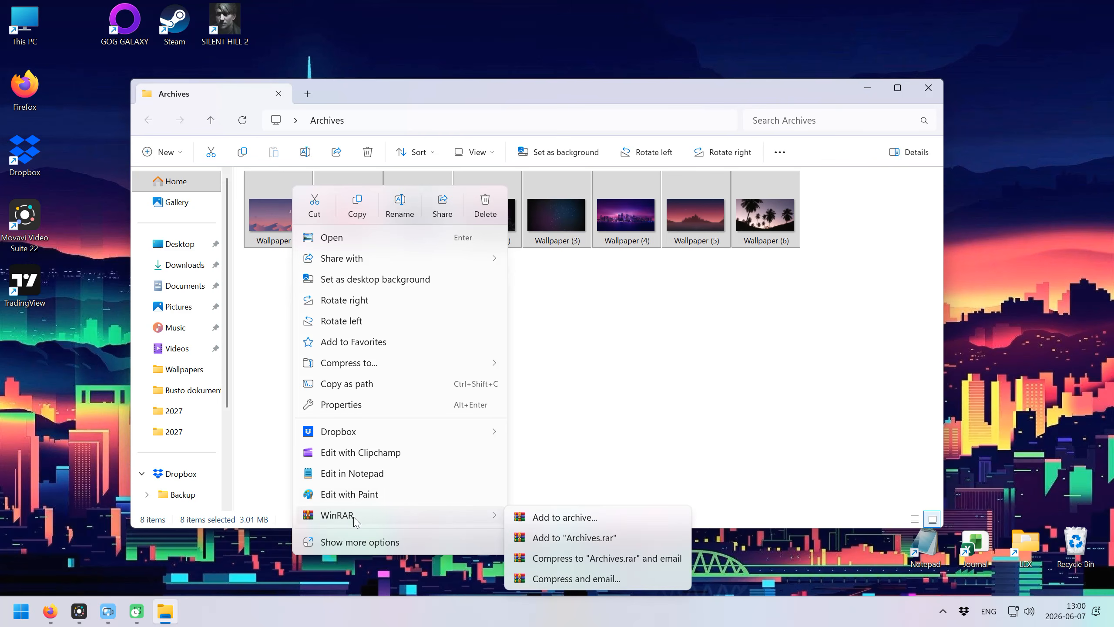
{"action": "left_click", "coordinate": [573, 517]}
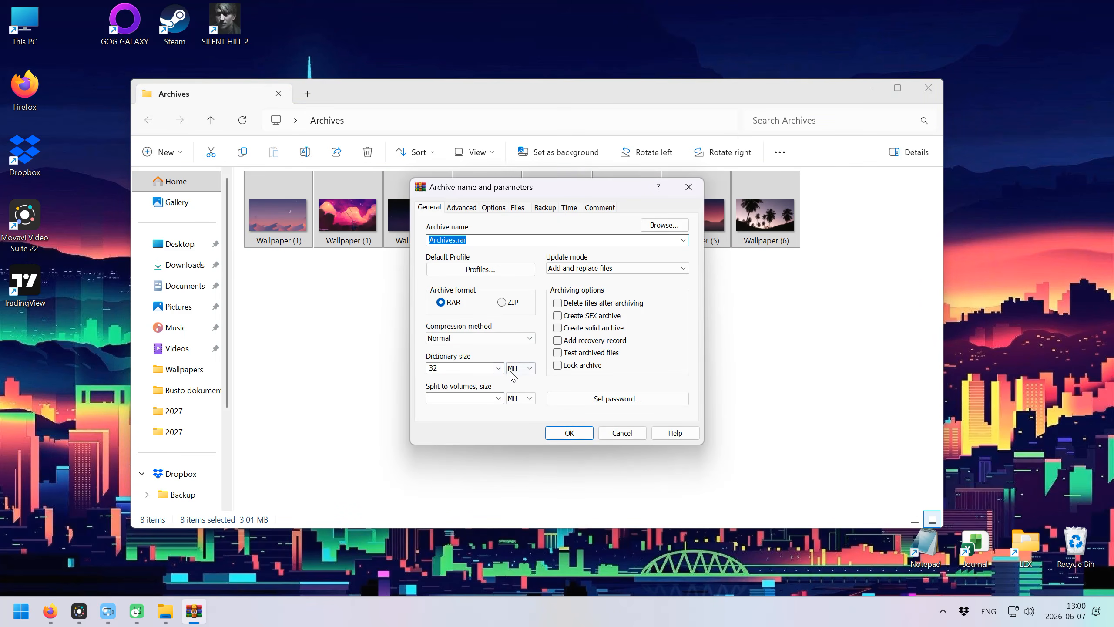
{"action": "left_click_drag", "start_coordinate": [456, 240], "coordinate": [431, 239]}
{"action": "type", "text": "Wallpape"}
{"action": "left_click", "coordinate": [451, 303]}
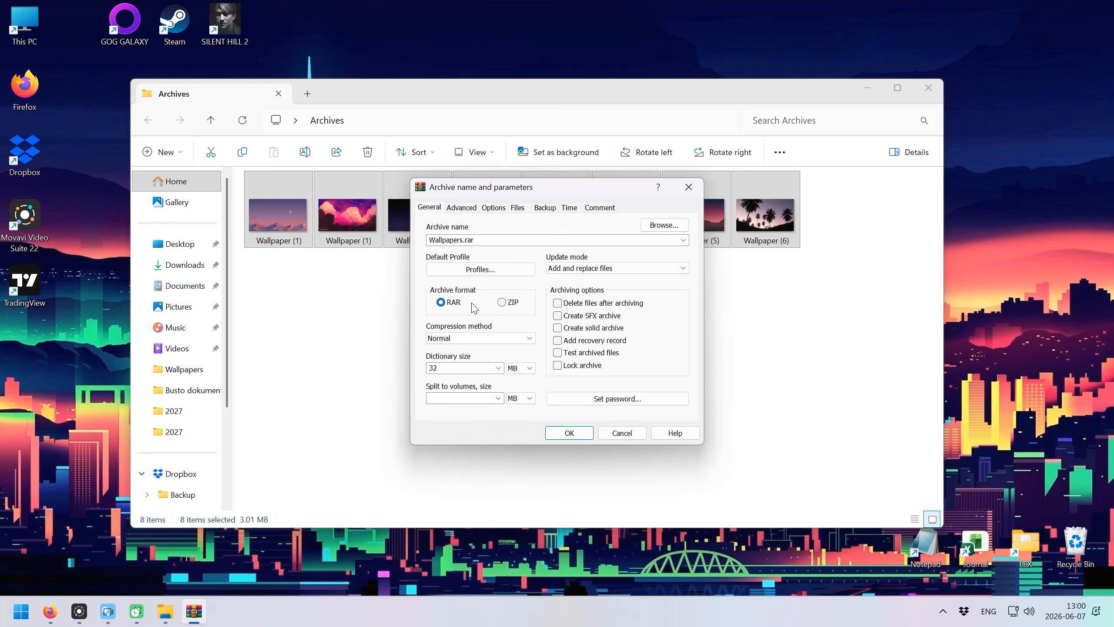
{"action": "left_click", "coordinate": [510, 304]}
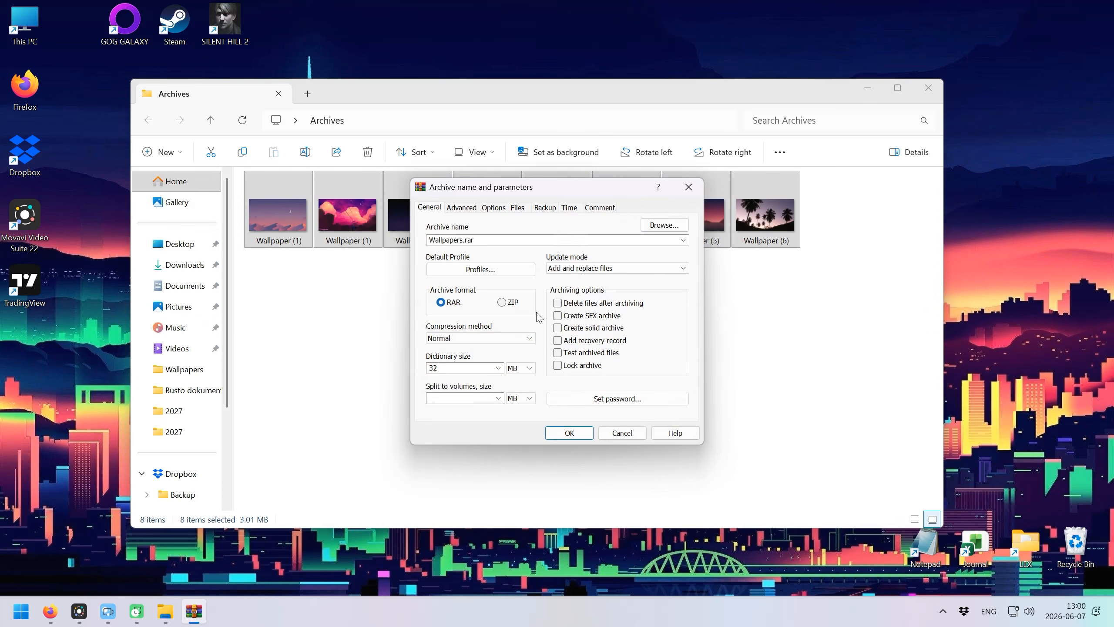
{"action": "left_click", "coordinate": [569, 432]}
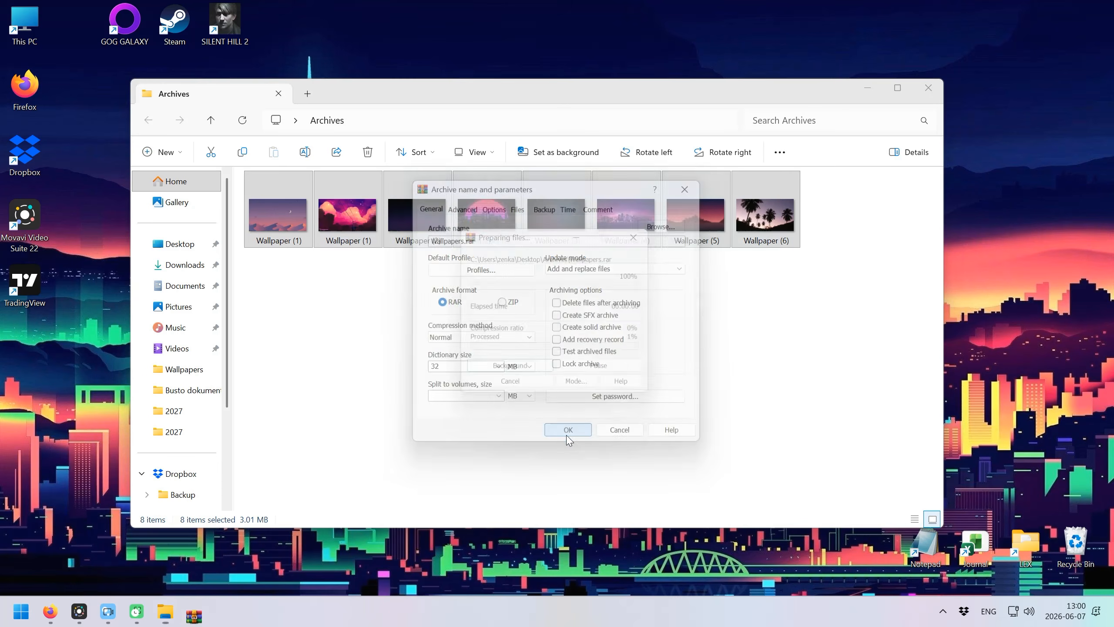
{"action": "left_click", "coordinate": [858, 258]}
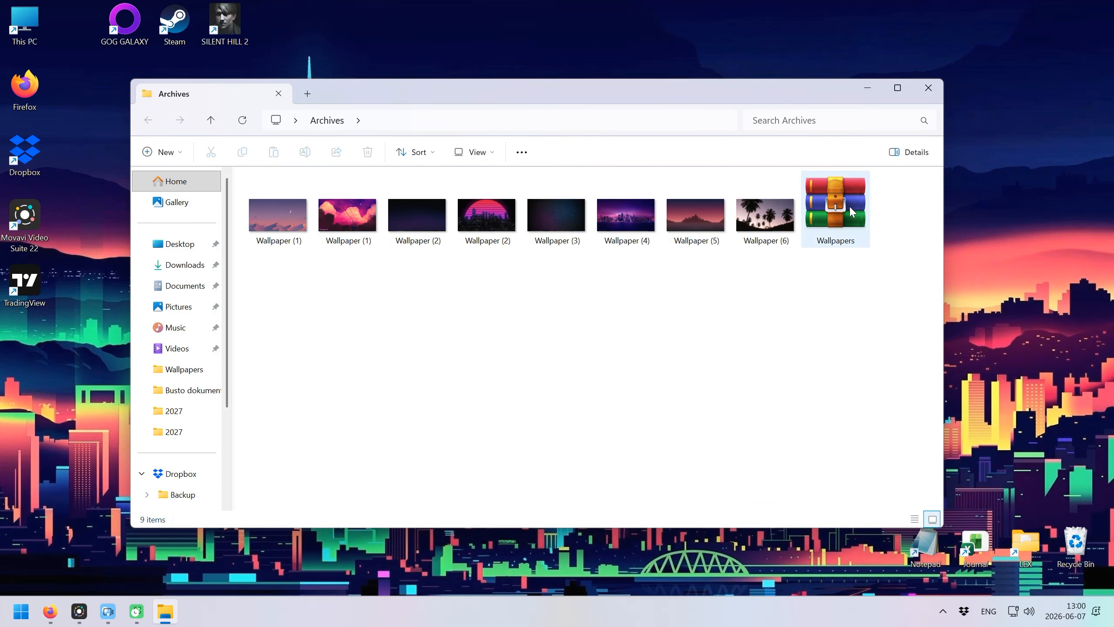
{"action": "double_click", "coordinate": [834, 213]}
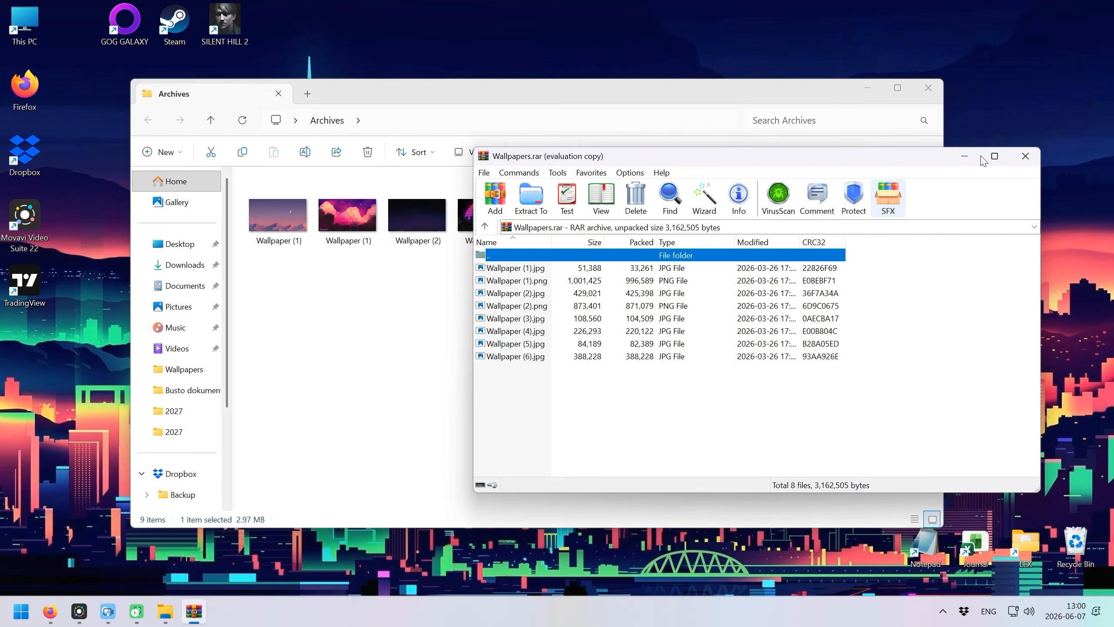
{"action": "left_click", "coordinate": [1026, 158]}
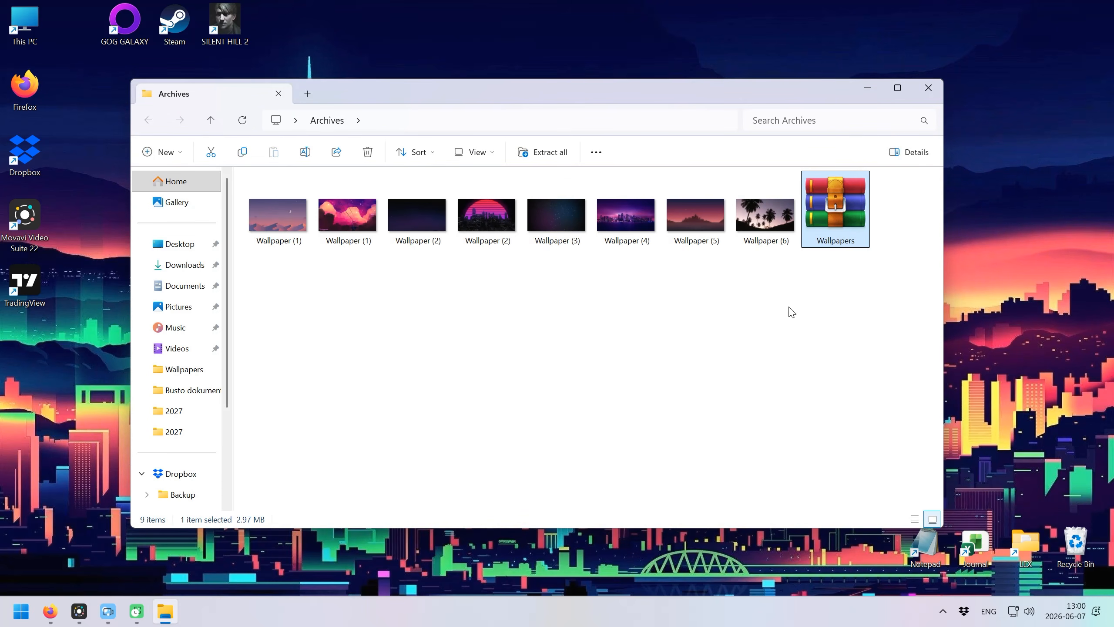
Pack the eight wallpapers into Archives.rar using the quick Add to "Archives.rar" command.
{"action": "left_click_drag", "start_coordinate": [778, 310], "coordinate": [267, 223]}
{"action": "right_click", "coordinate": [272, 214]}
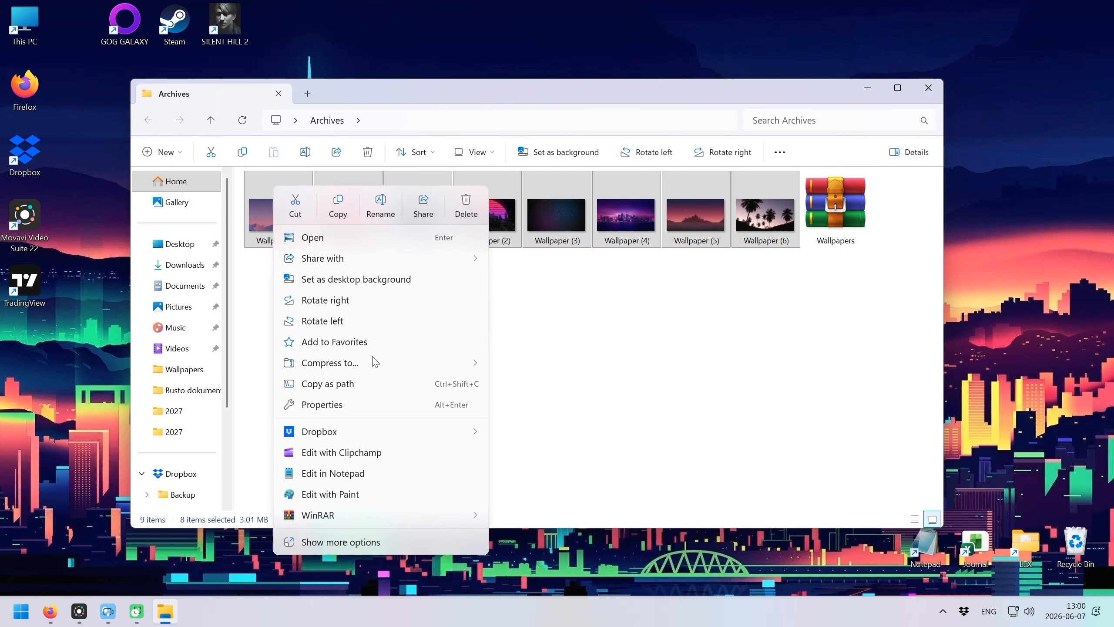
{"action": "mouse_move", "coordinate": [349, 514]}
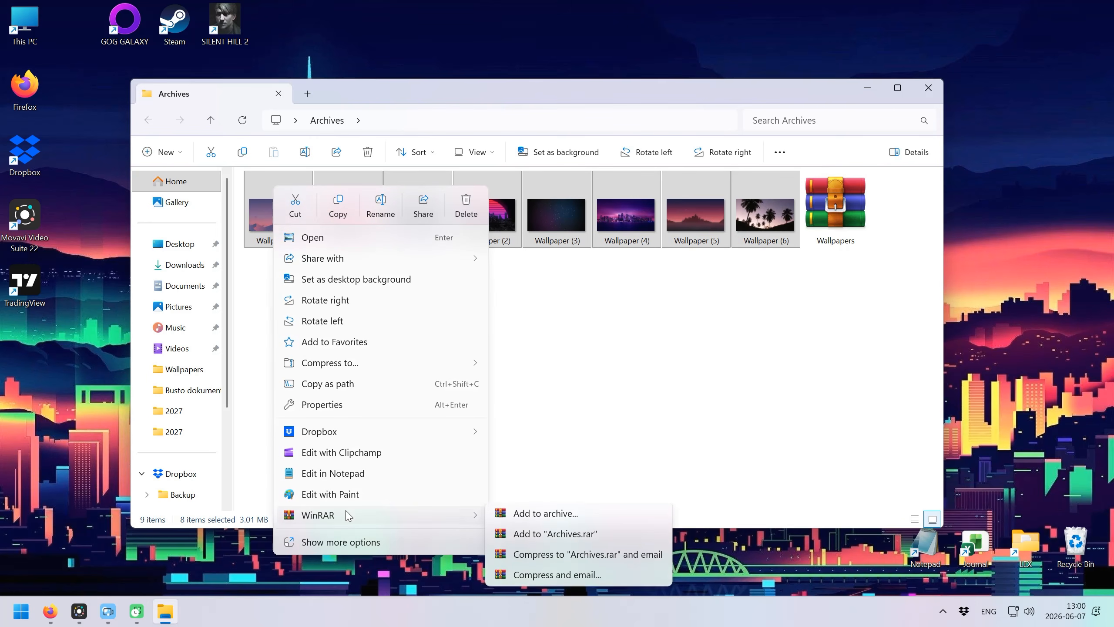
{"action": "left_click", "coordinate": [535, 537]}
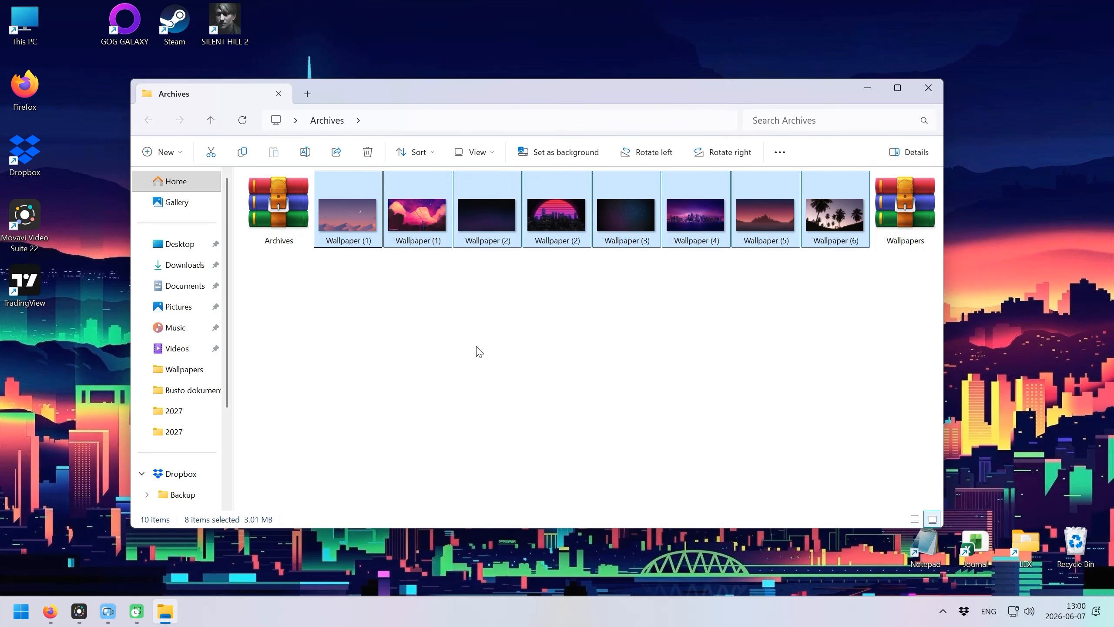
{"action": "left_click", "coordinate": [479, 351]}
{"action": "left_click", "coordinate": [283, 204]}
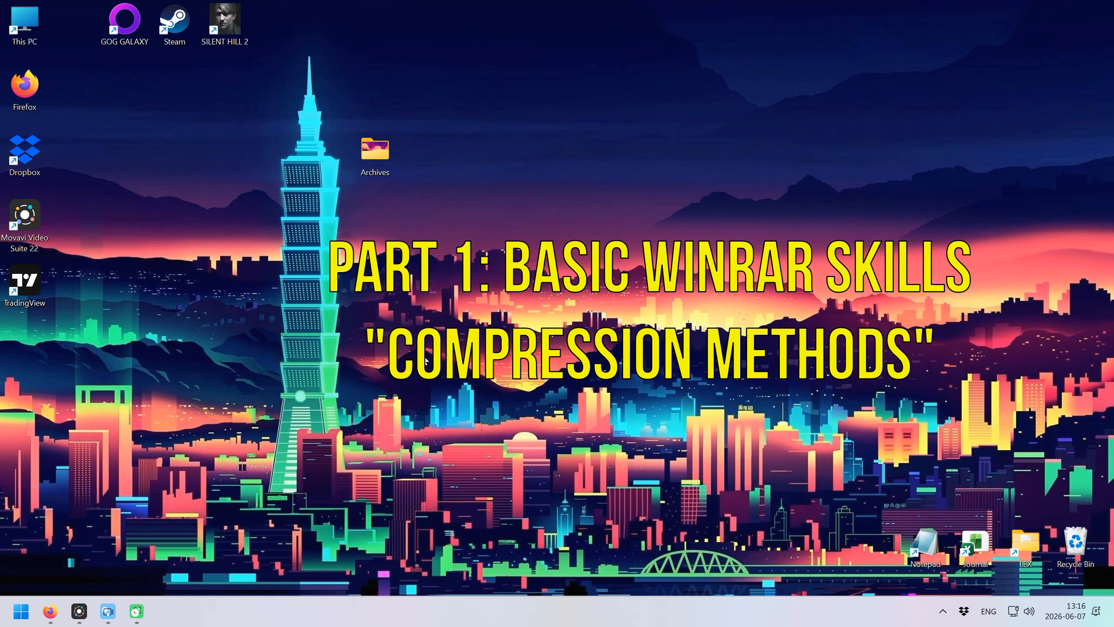
Archive the eight wallpapers as Store.rar using the Store compression method.
{"action": "double_click", "coordinate": [375, 156]}
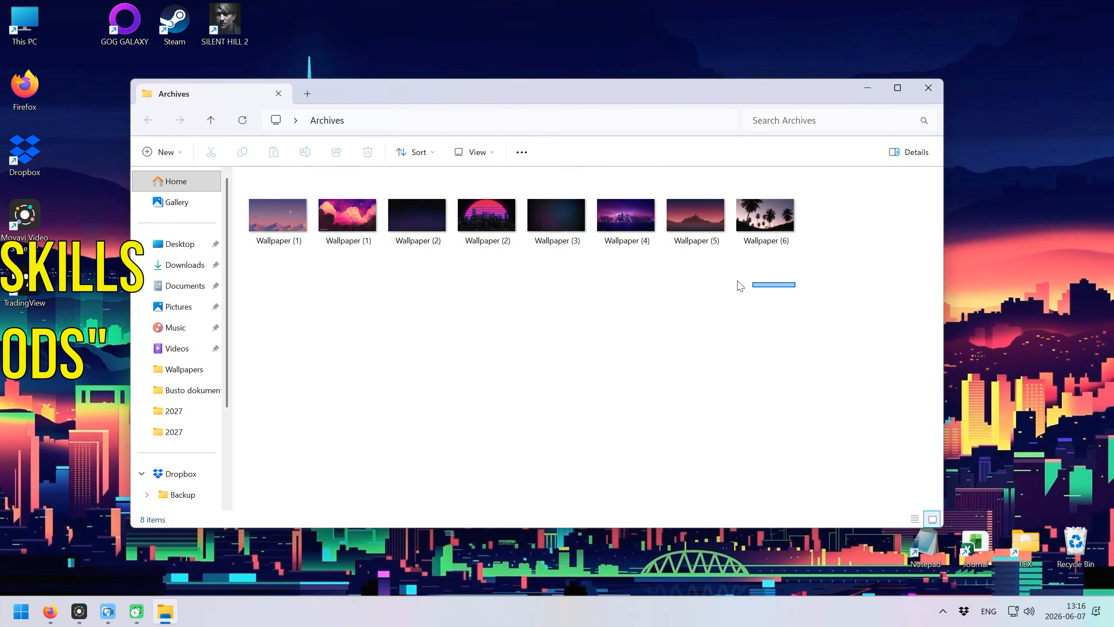
{"action": "left_click_drag", "start_coordinate": [740, 285], "coordinate": [264, 223]}
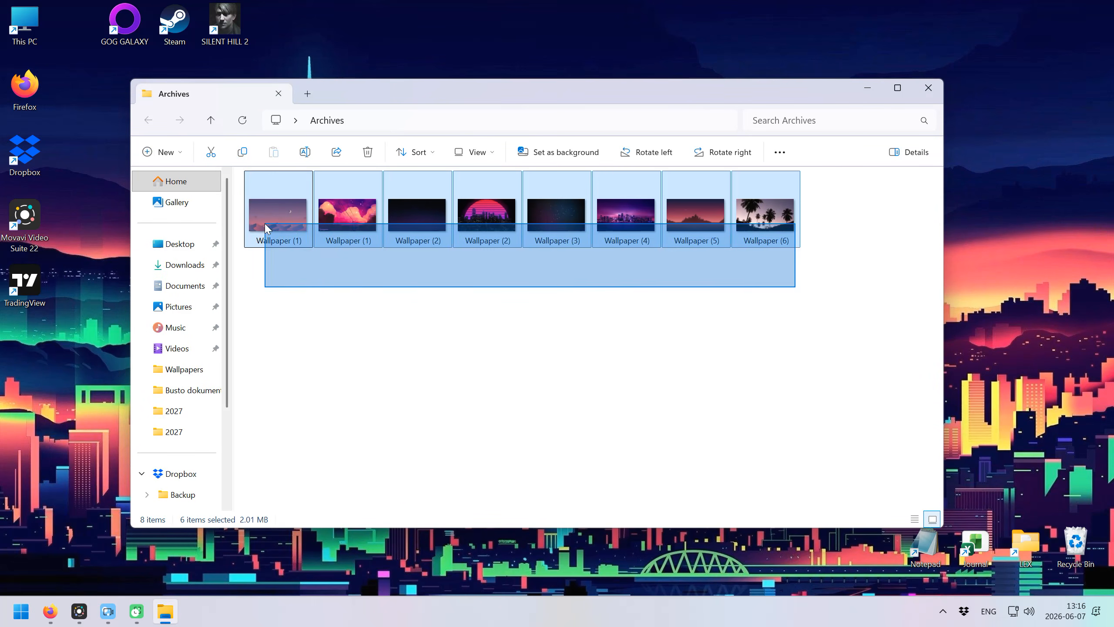
{"action": "right_click", "coordinate": [264, 223]}
{"action": "mouse_move", "coordinate": [315, 515]}
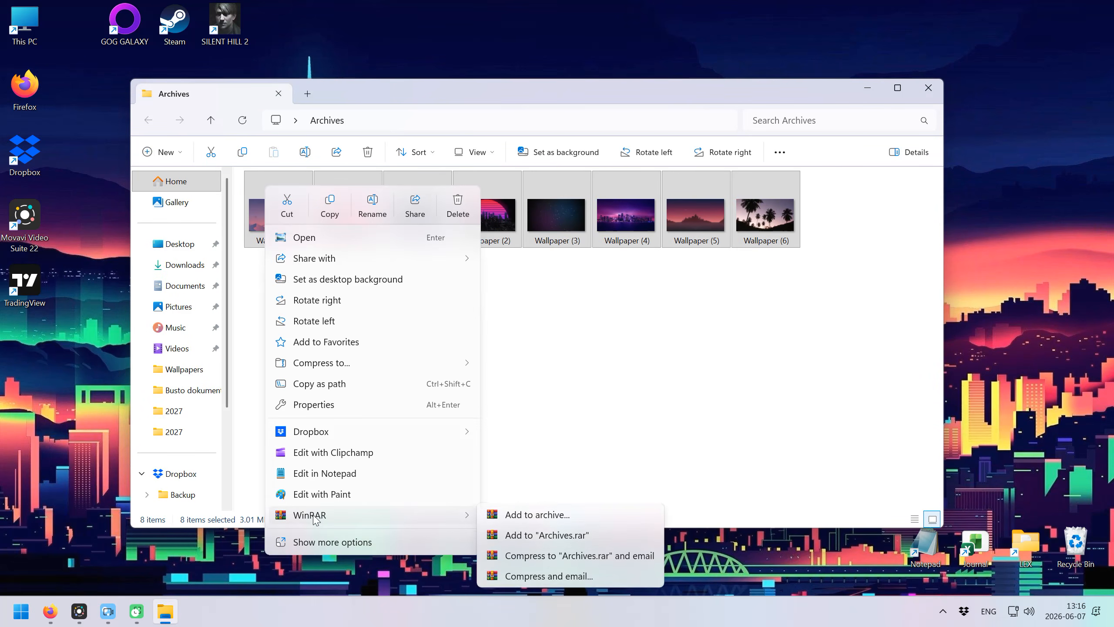
{"action": "left_click", "coordinate": [545, 521]}
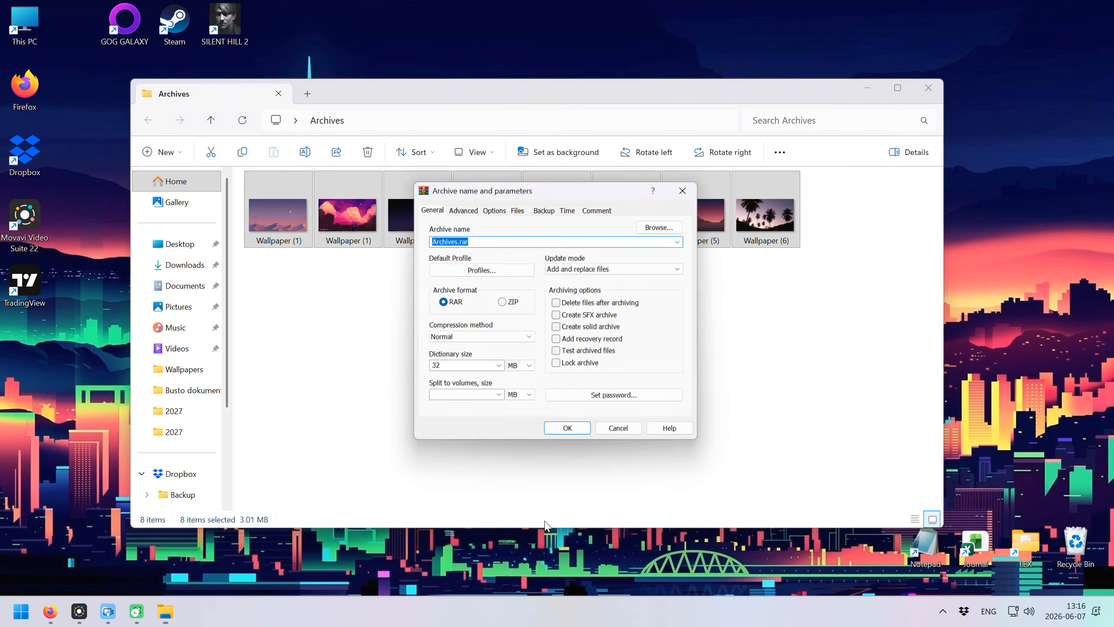
{"action": "left_click", "coordinate": [452, 339]}
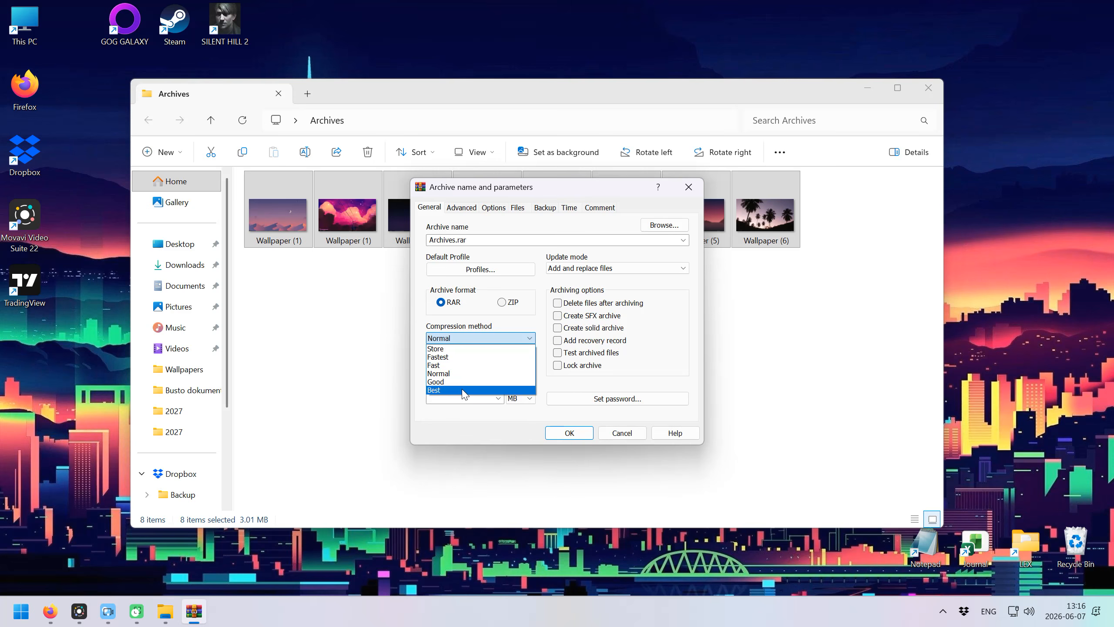
{"action": "left_click", "coordinate": [453, 349]}
{"action": "double_click", "coordinate": [456, 240]}
{"action": "left_click", "coordinate": [456, 241]}
{"action": "key", "text": "shift+Home"}
{"action": "type", "text": "S"}
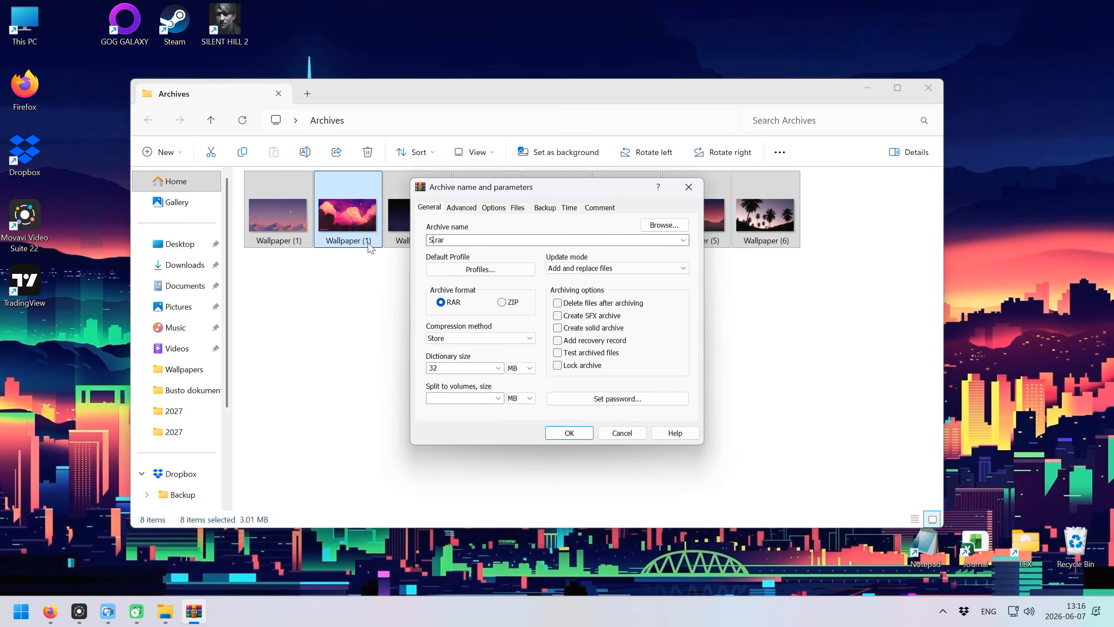
{"action": "left_click", "coordinate": [561, 432]}
Archive the eight wallpapers as Best.rar using the Best compression method.
{"action": "left_click", "coordinate": [385, 304]}
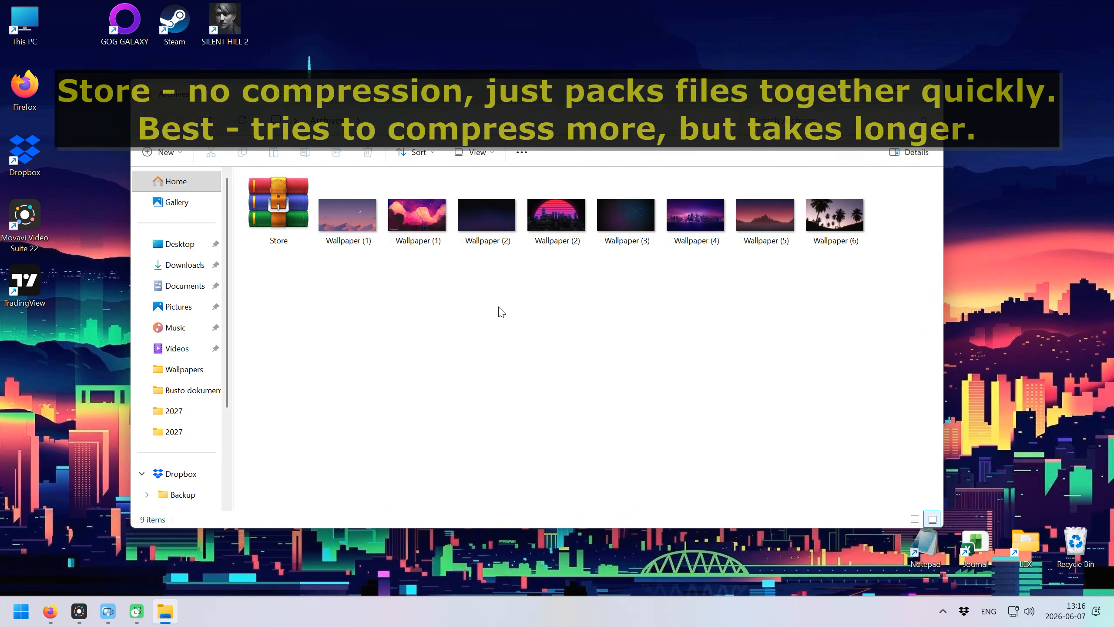
{"action": "left_click_drag", "start_coordinate": [876, 298], "coordinate": [356, 215]}
{"action": "right_click", "coordinate": [357, 219]}
{"action": "mouse_move", "coordinate": [386, 515]}
{"action": "left_click", "coordinate": [605, 518]}
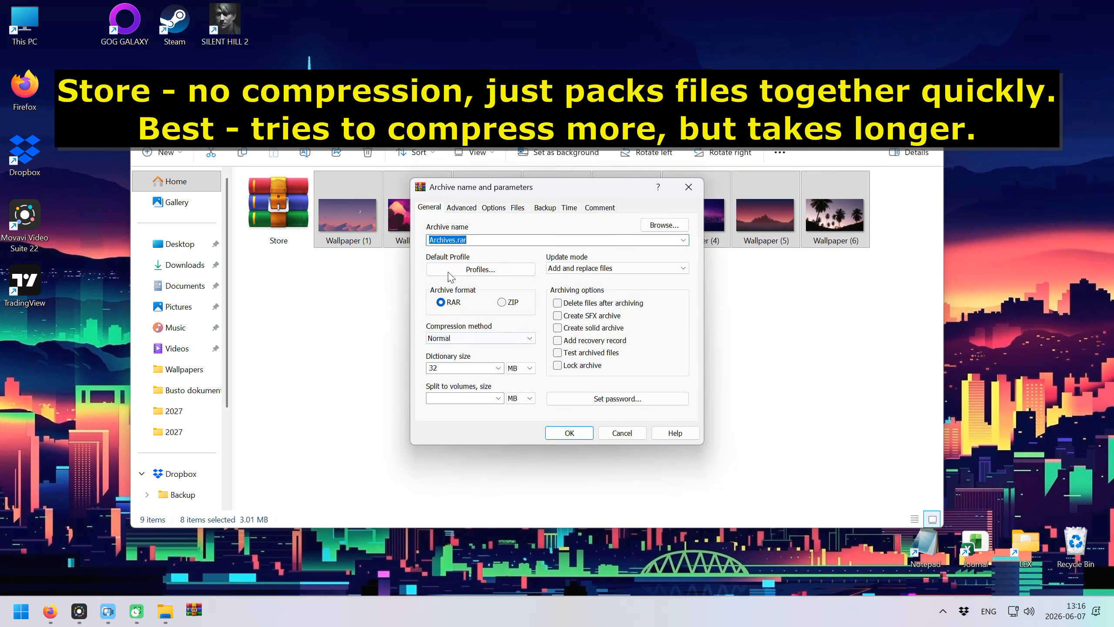
{"action": "double_click", "coordinate": [456, 239]}
{"action": "type", "text": "Best"}
{"action": "left_click", "coordinate": [504, 337]}
{"action": "left_click", "coordinate": [442, 393]}
{"action": "left_click", "coordinate": [569, 433]}
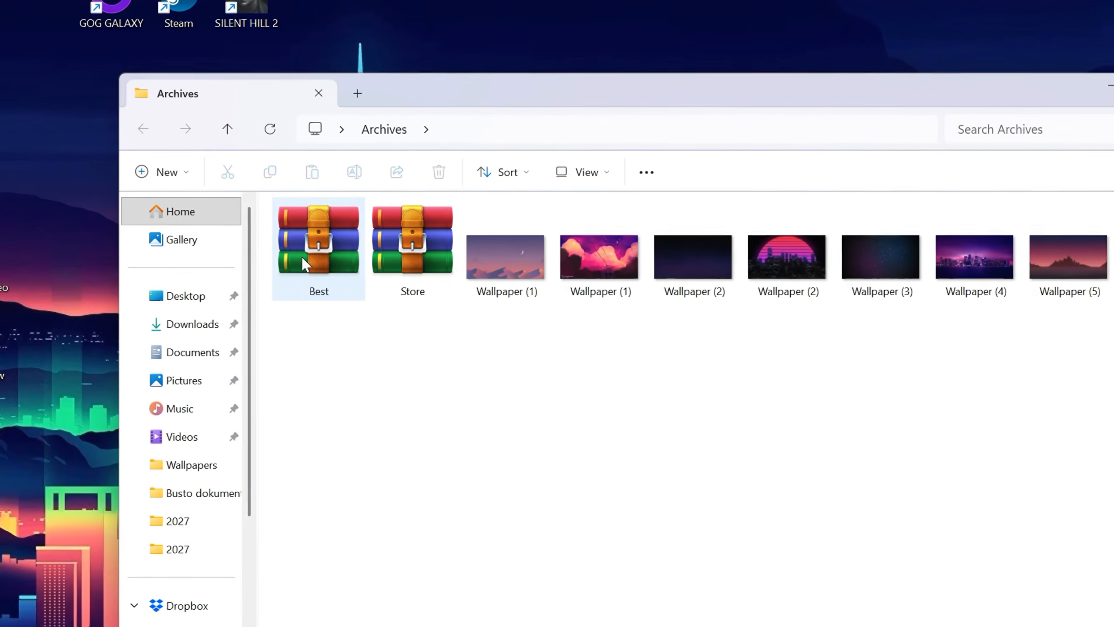
Compare the archive sizes: Best.rar at 2.97 MB versus Store.rar at 3.01 MB.
{"action": "mouse_move", "coordinate": [266, 215]}
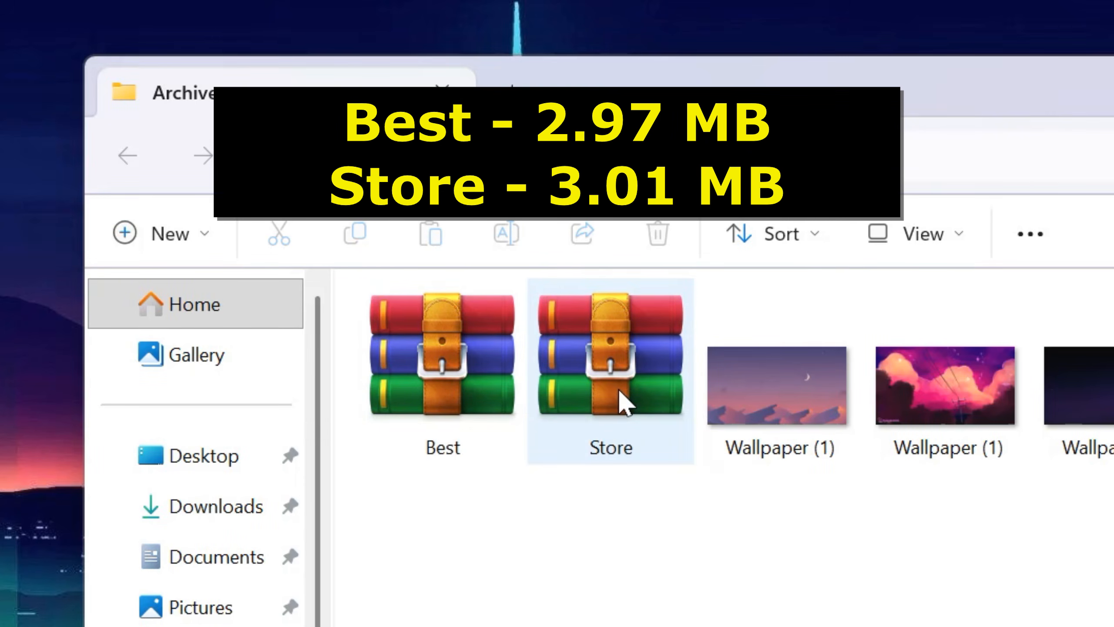
{"action": "mouse_move", "coordinate": [619, 390]}
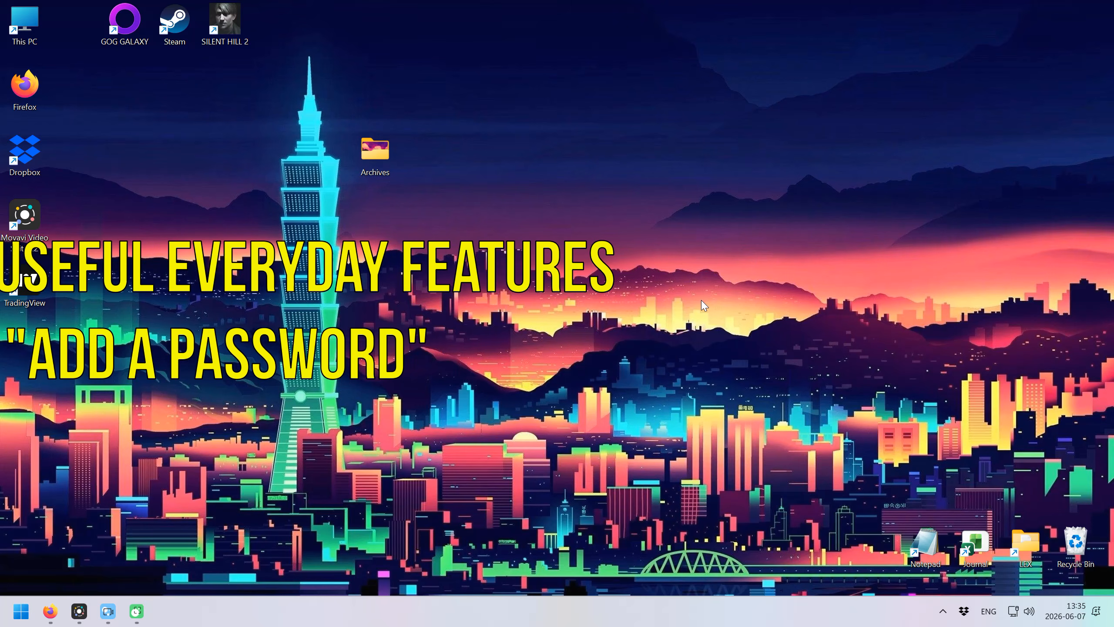
Create Archives.rar from the eight wallpapers, protected by a password with encrypted file names.
{"action": "double_click", "coordinate": [392, 165]}
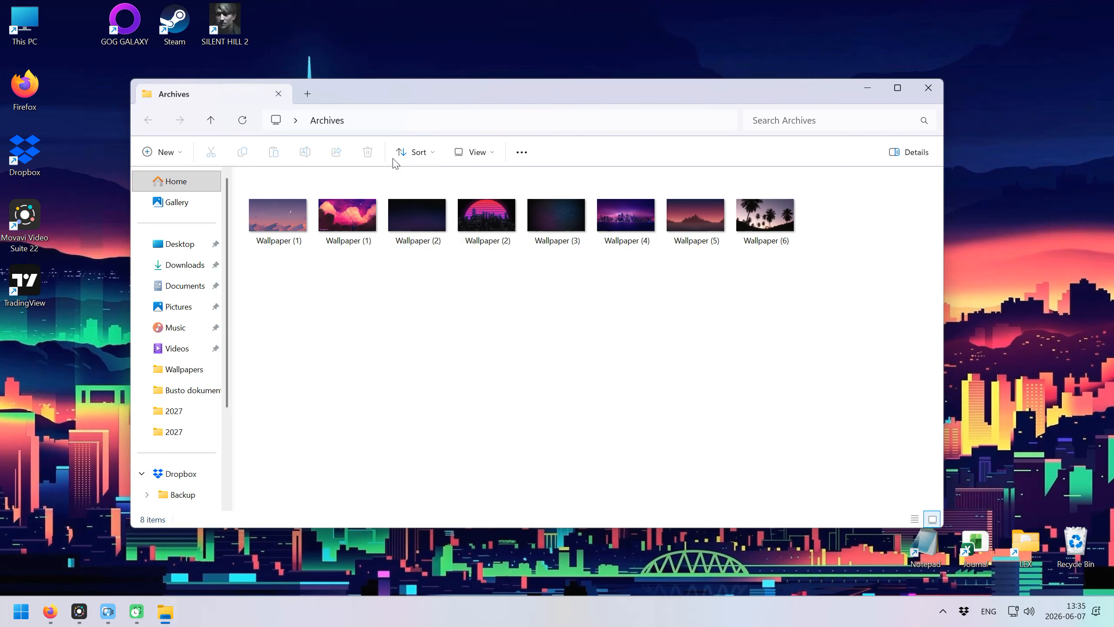
{"action": "left_click_drag", "start_coordinate": [788, 286], "coordinate": [270, 210]}
{"action": "right_click", "coordinate": [270, 210]}
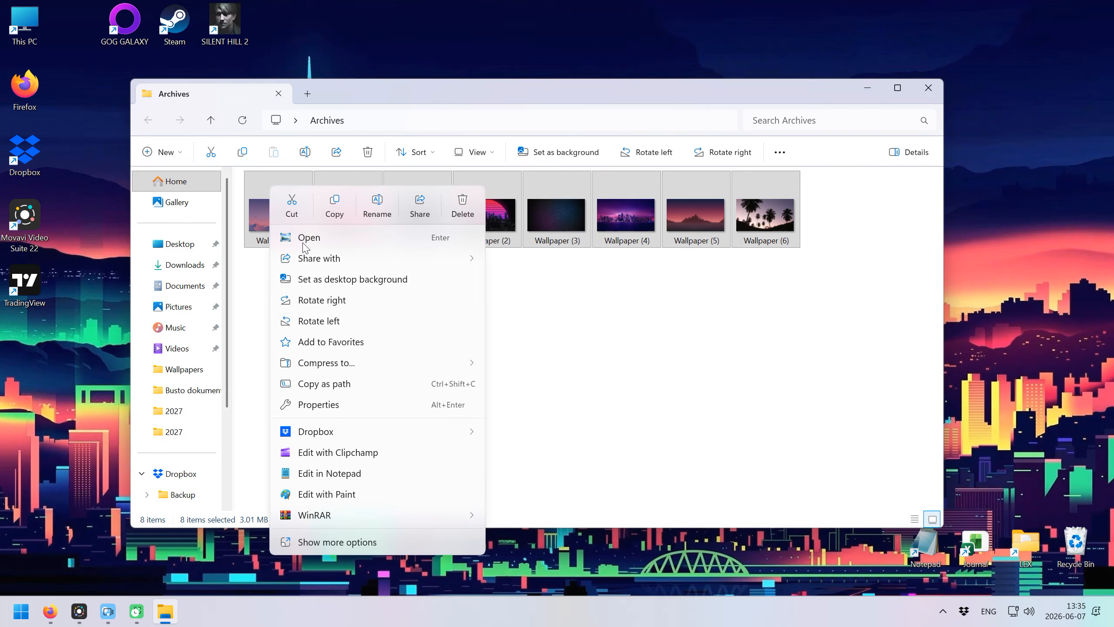
{"action": "mouse_move", "coordinate": [356, 517]}
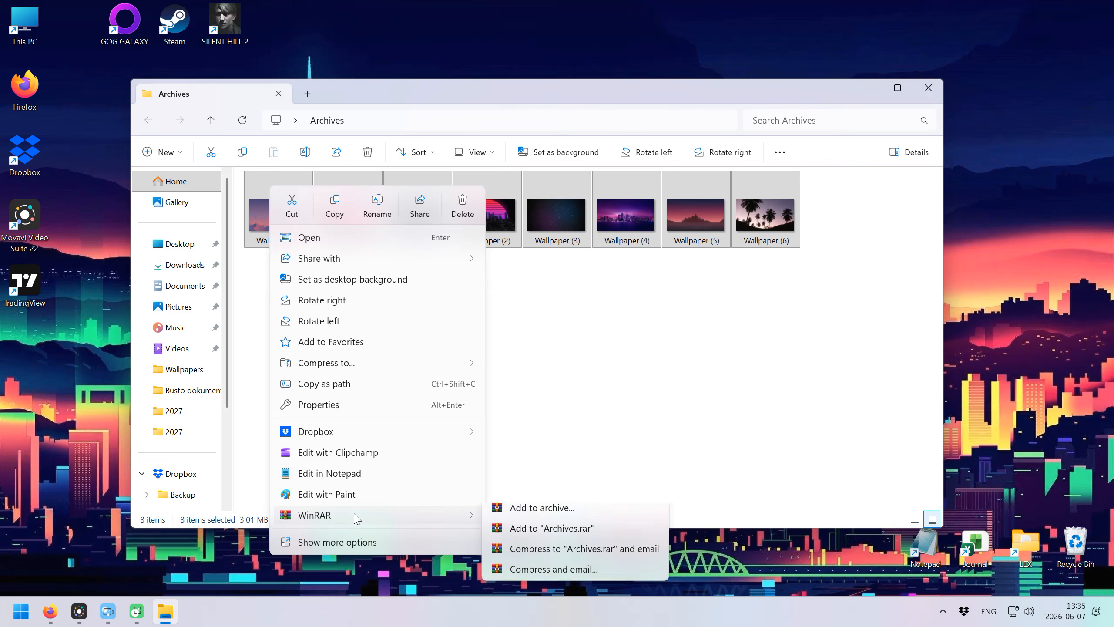
{"action": "left_click", "coordinate": [528, 518]}
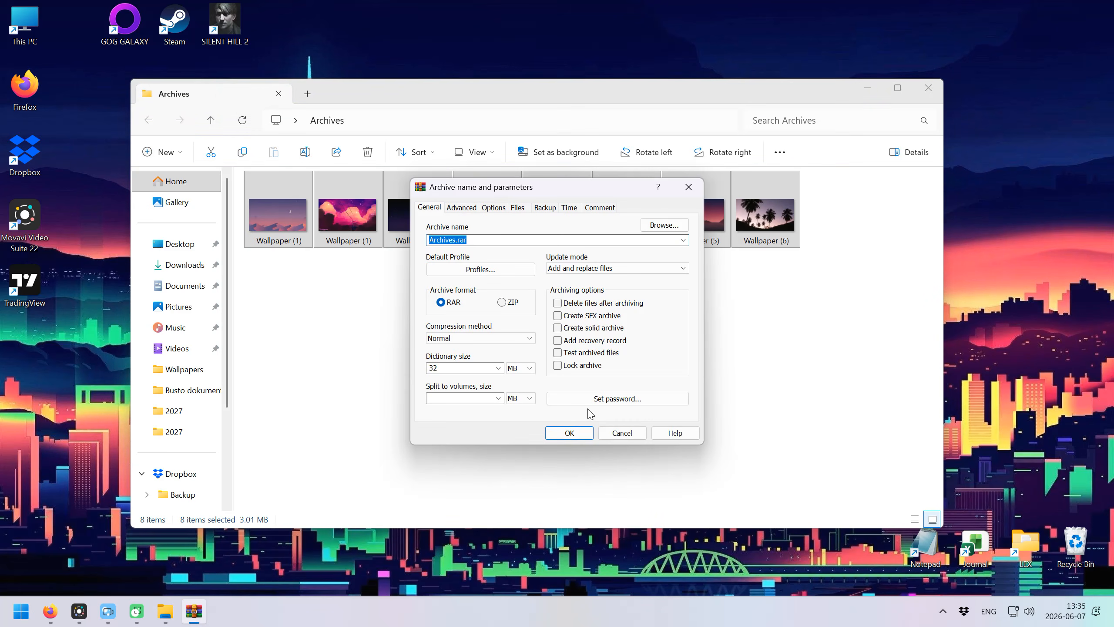
{"action": "left_click", "coordinate": [615, 401]}
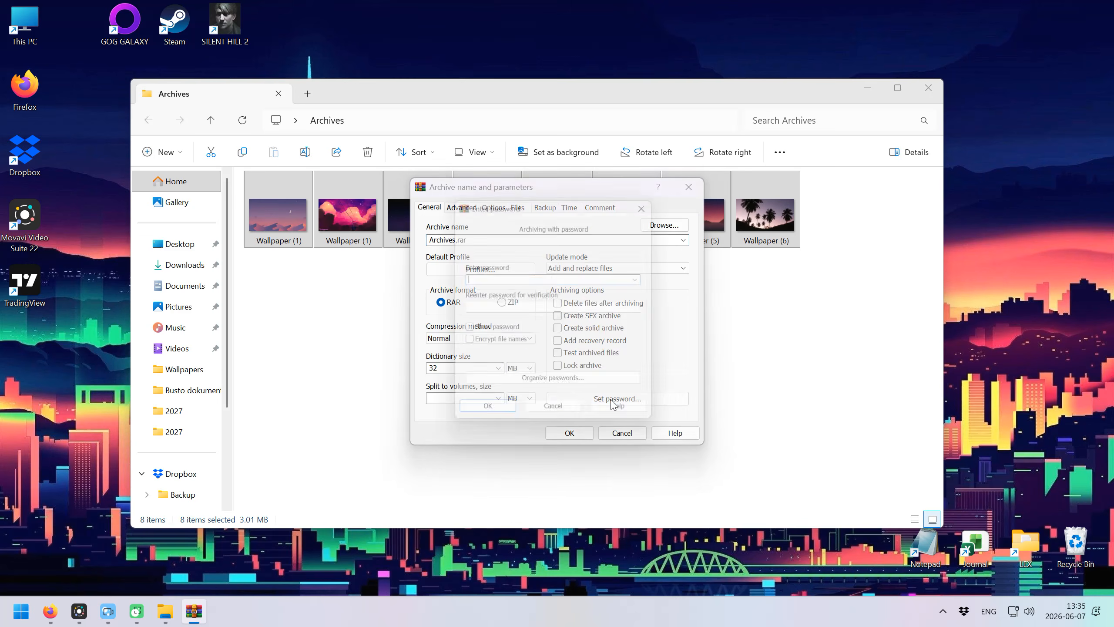
{"action": "type", "text": "123"}
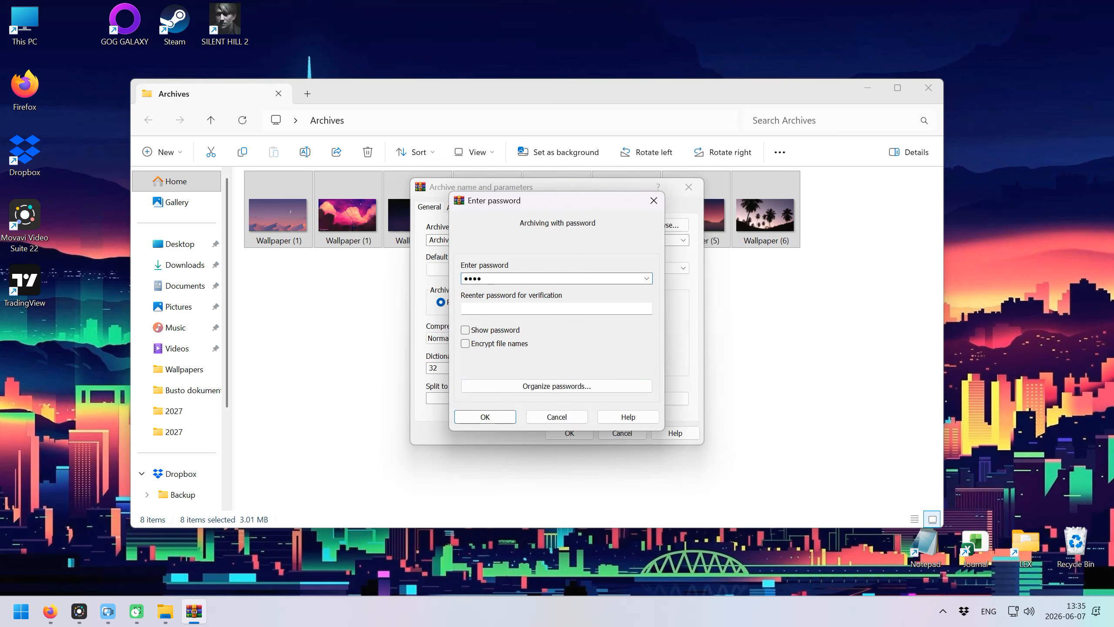
{"action": "left_click", "coordinate": [492, 332]}
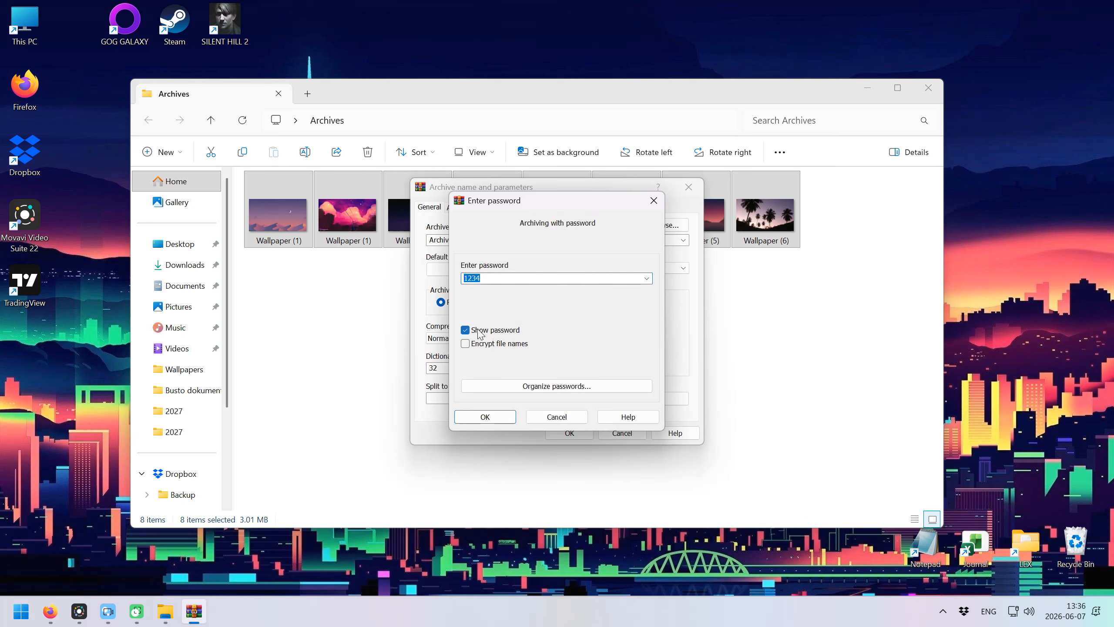
{"action": "left_click", "coordinate": [499, 277]}
{"action": "left_click", "coordinate": [466, 346]}
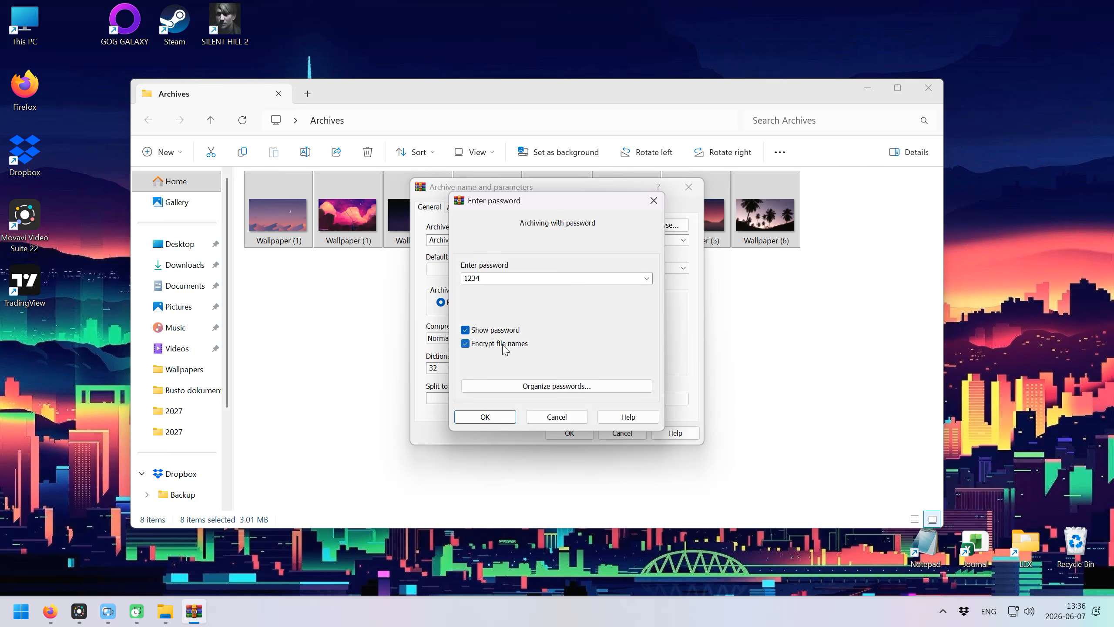
{"action": "left_click", "coordinate": [485, 417]}
{"action": "left_click", "coordinate": [569, 433]}
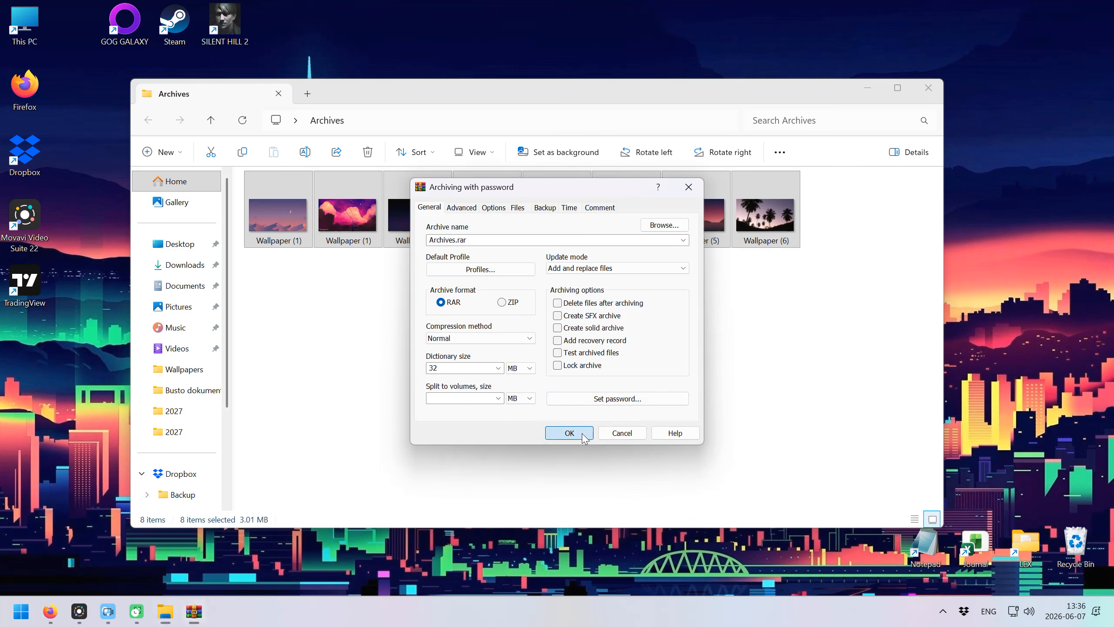
Open the encrypted Archives.rar by entering its password, then close it.
{"action": "double_click", "coordinate": [279, 206]}
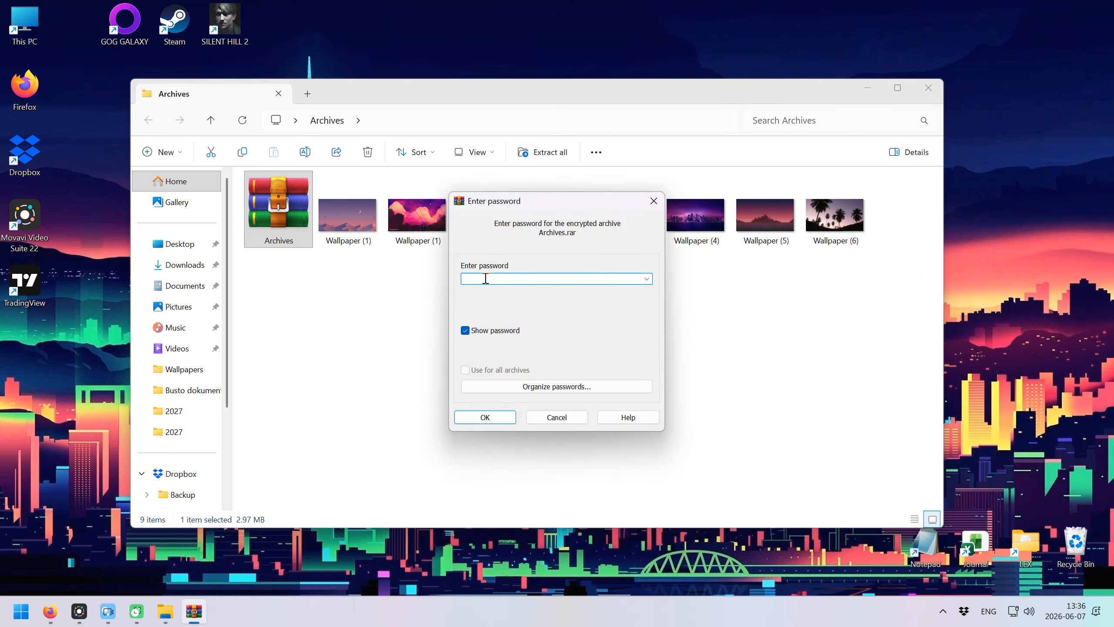
{"action": "left_click", "coordinate": [495, 422]}
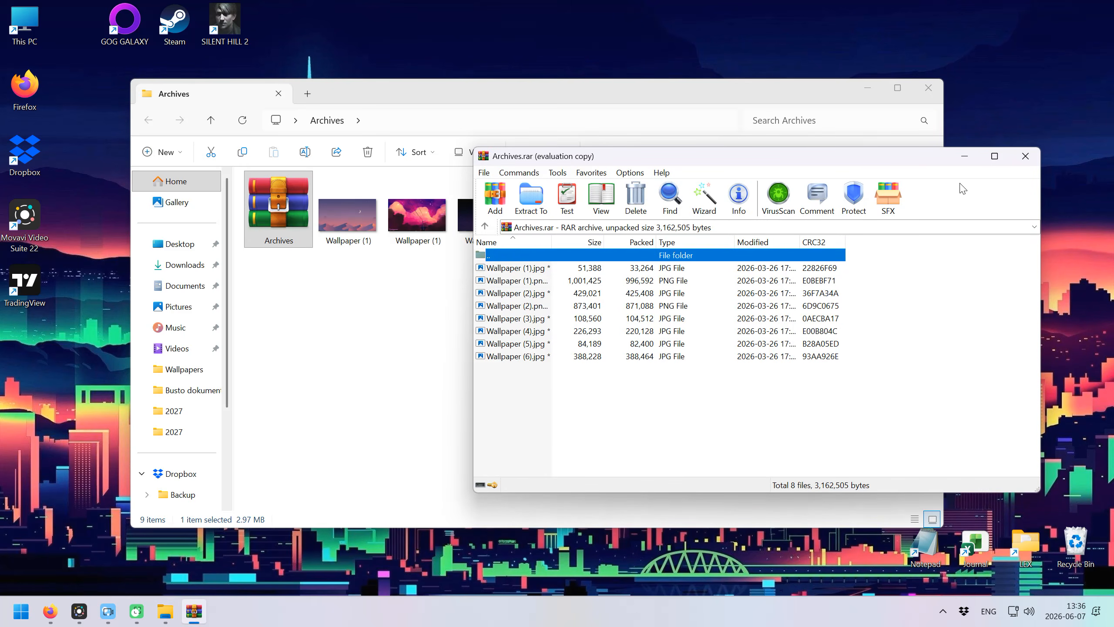
{"action": "left_click", "coordinate": [1026, 156]}
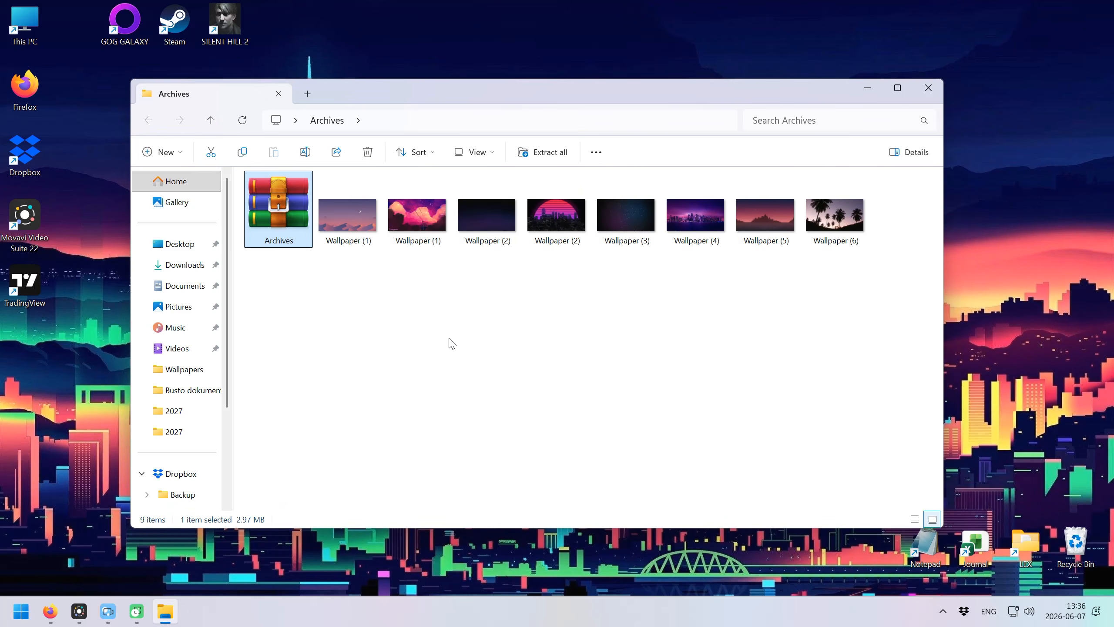
{"action": "left_click", "coordinate": [418, 335]}
Create Archives1.rar with a password but visible file names, then try opening Wallpaper (2).png inside.
{"action": "left_click_drag", "start_coordinate": [871, 302], "coordinate": [322, 187]}
{"action": "right_click", "coordinate": [323, 188]}
{"action": "mouse_move", "coordinate": [439, 515]}
{"action": "left_click", "coordinate": [581, 518]}
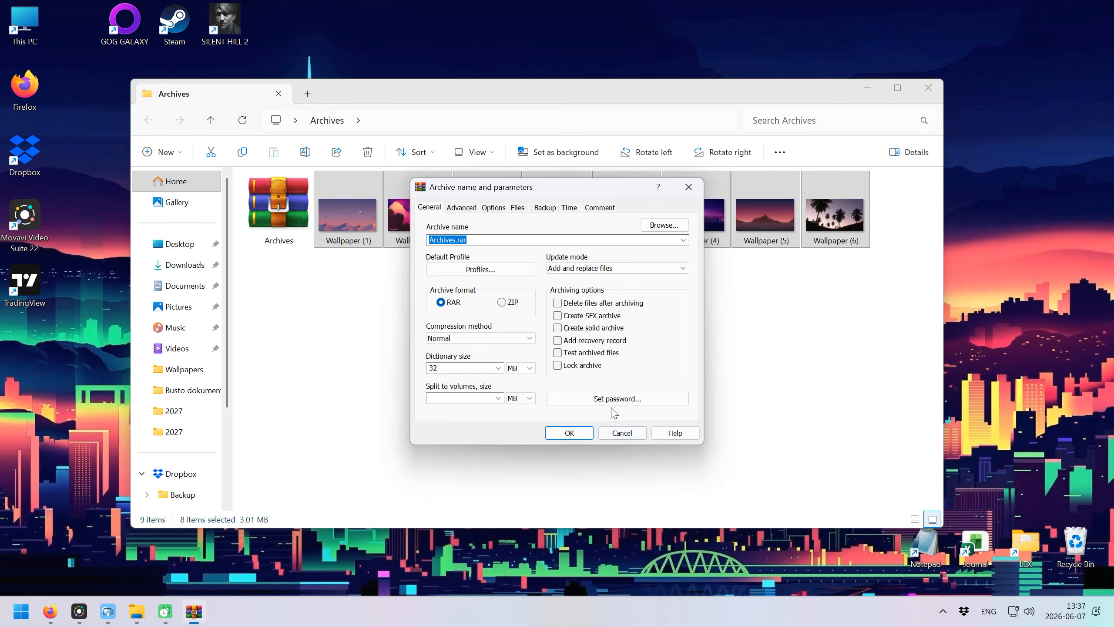
{"action": "left_click", "coordinate": [599, 396]}
{"action": "type", "text": "1234"}
{"action": "left_click", "coordinate": [497, 416]}
{"action": "left_click", "coordinate": [456, 240]}
{"action": "left_click", "coordinate": [455, 239]}
{"action": "type", "text": "1"}
{"action": "left_click", "coordinate": [570, 433]}
{"action": "double_click", "coordinate": [359, 220]}
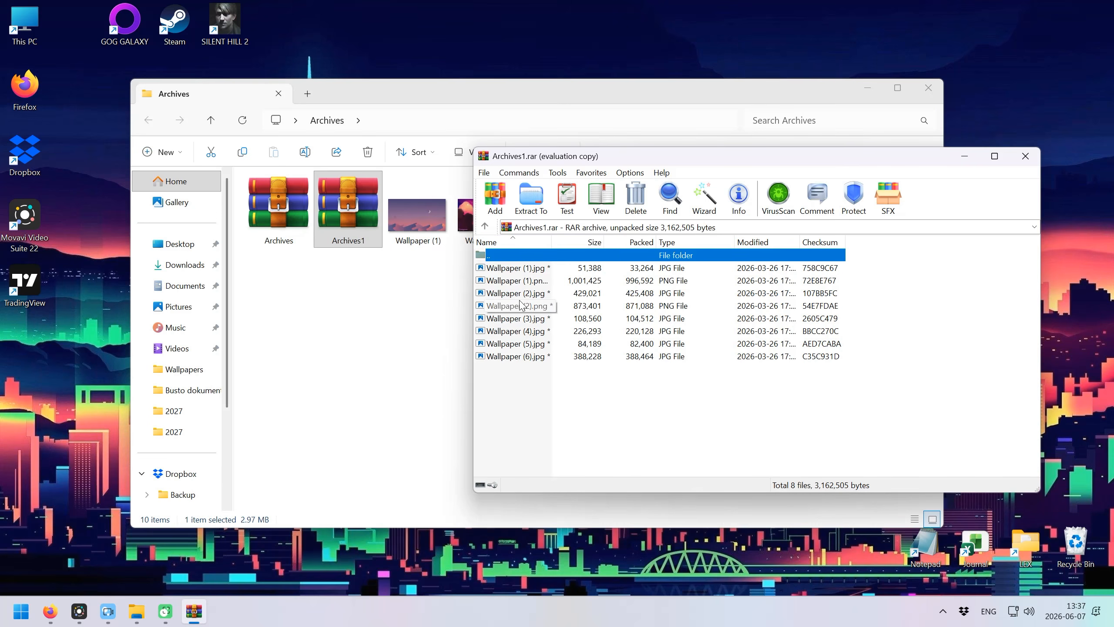
{"action": "double_click", "coordinate": [551, 306]}
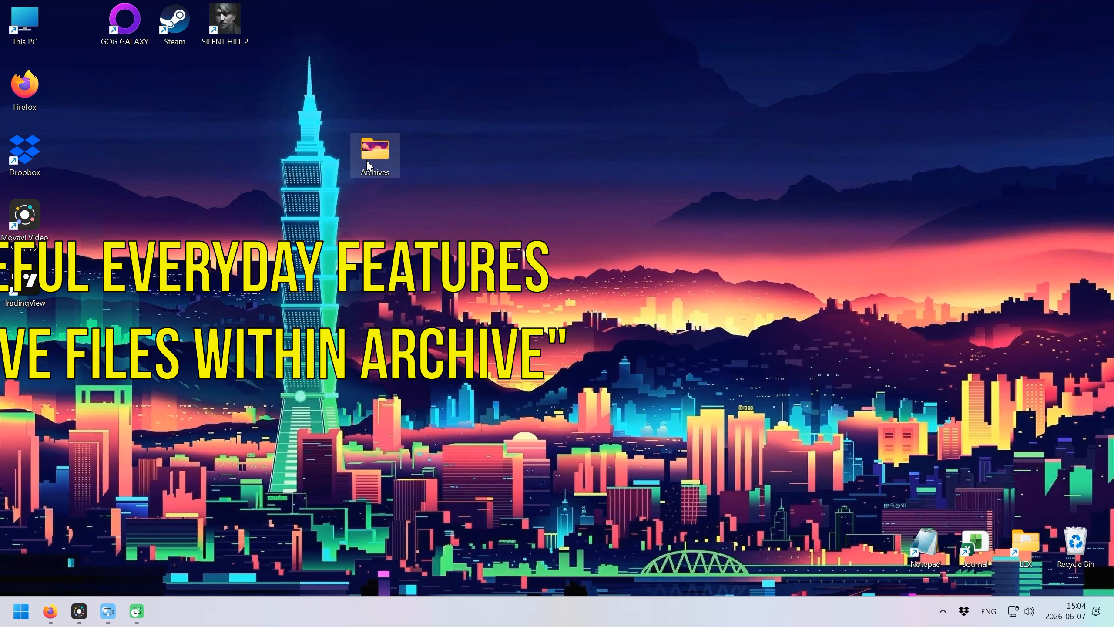
Pack the seven selected wallpaper files into Archives.rar.
{"action": "double_click", "coordinate": [369, 156]}
{"action": "left_click_drag", "start_coordinate": [708, 294], "coordinate": [263, 211]}
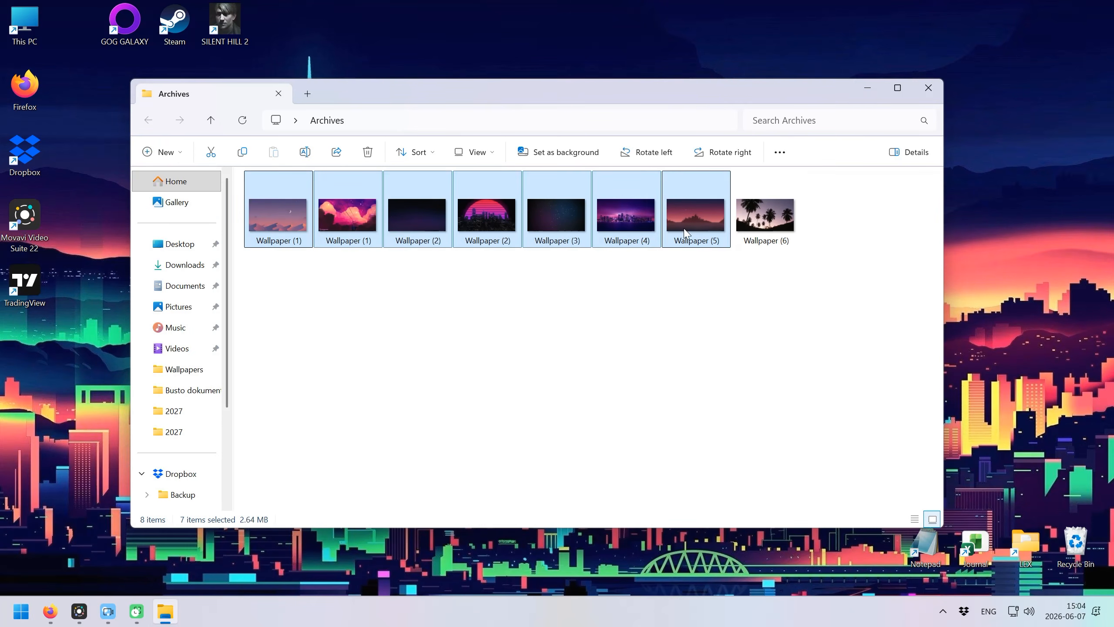
{"action": "right_click", "coordinate": [534, 223]}
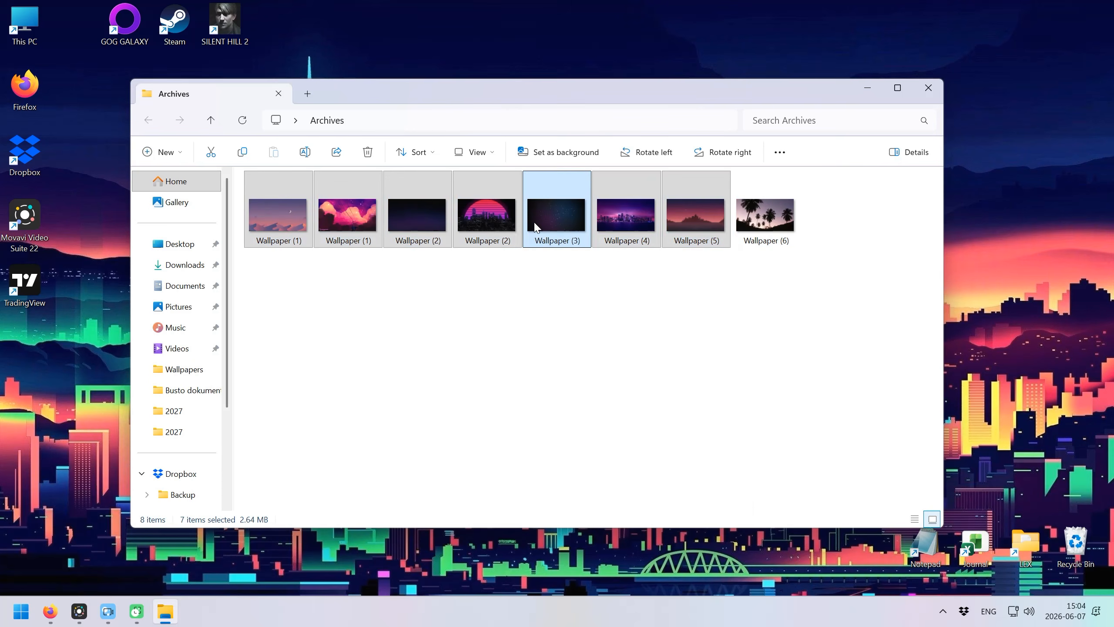
{"action": "mouse_move", "coordinate": [590, 520]}
{"action": "left_click", "coordinate": [811, 534]}
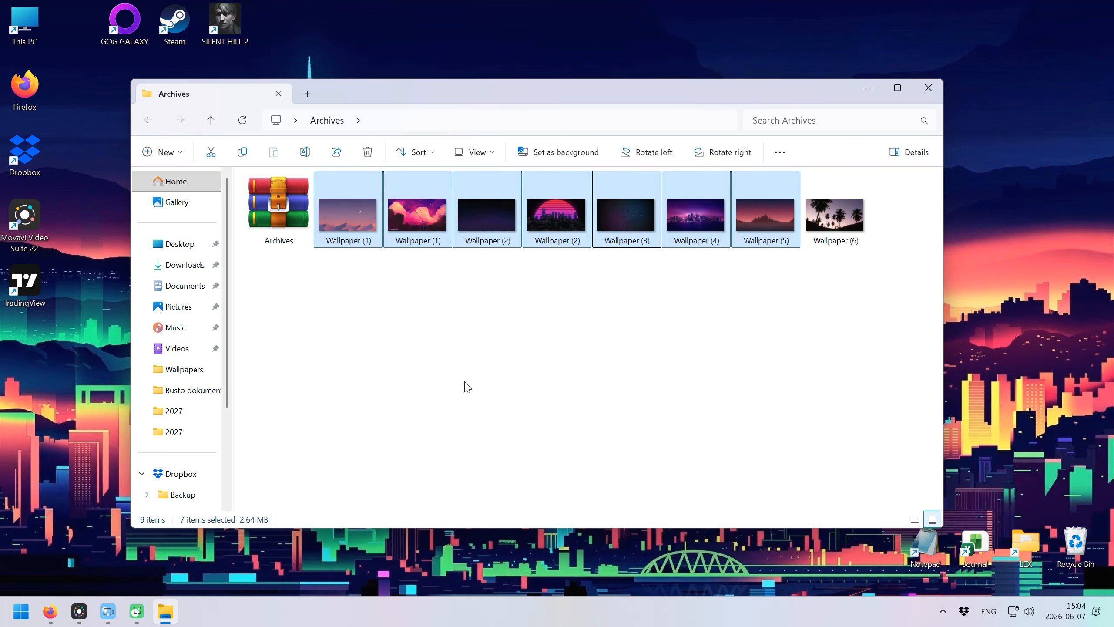
Open Archives.rar and add Wallpaper (6).jpg into it.
{"action": "double_click", "coordinate": [278, 206]}
{"action": "left_click_drag", "start_coordinate": [815, 154], "coordinate": [567, 155]}
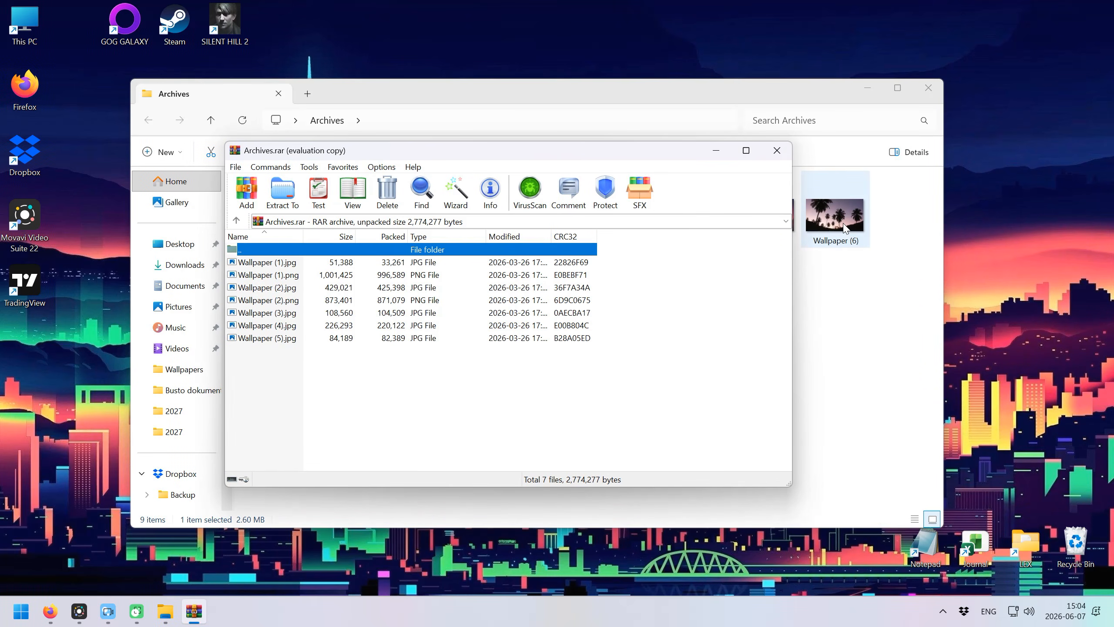
{"action": "left_click_drag", "start_coordinate": [839, 226], "coordinate": [393, 388]}
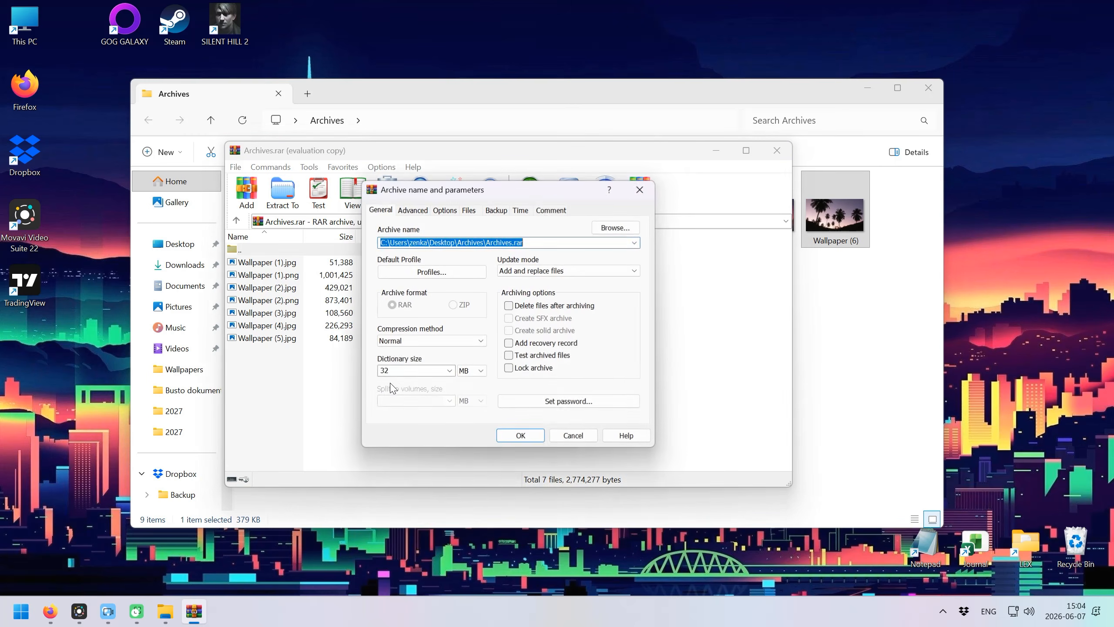
{"action": "left_click", "coordinate": [524, 436]}
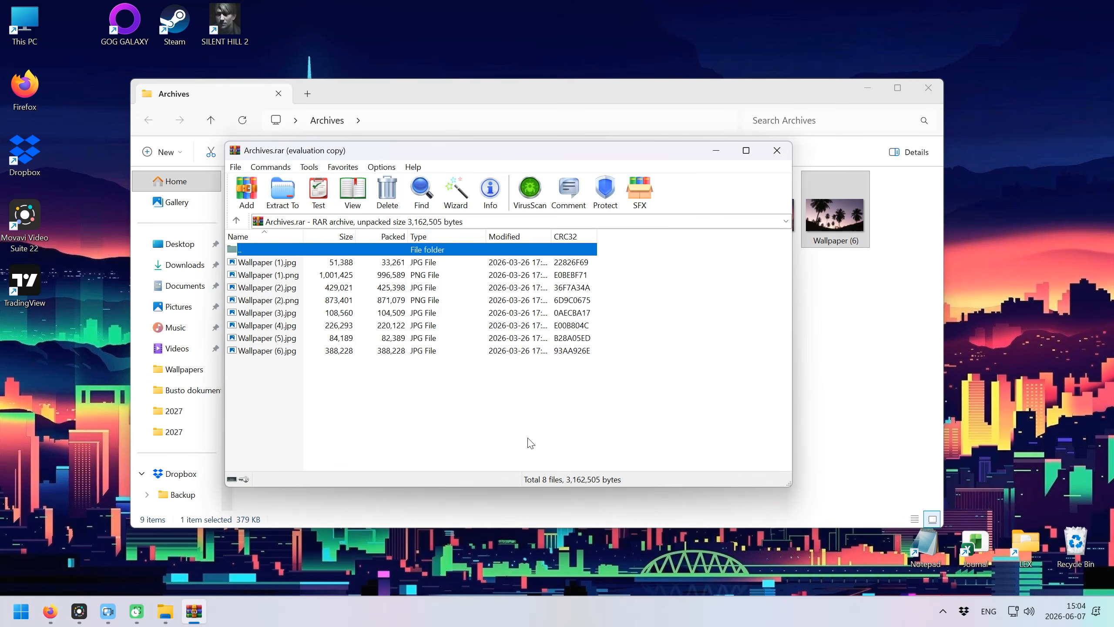
Delete Wallpaper (6).jpg from Archives.rar, leaving seven files.
{"action": "left_click", "coordinate": [285, 354]}
{"action": "left_click_drag", "start_coordinate": [319, 380], "coordinate": [375, 383]}
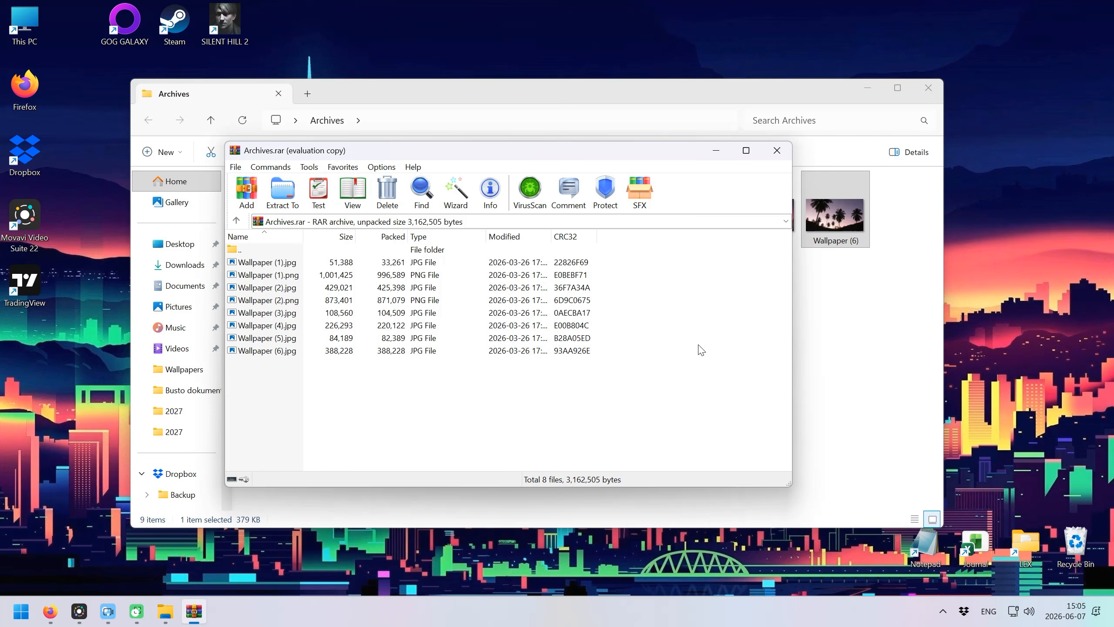
{"action": "left_click", "coordinate": [269, 353]}
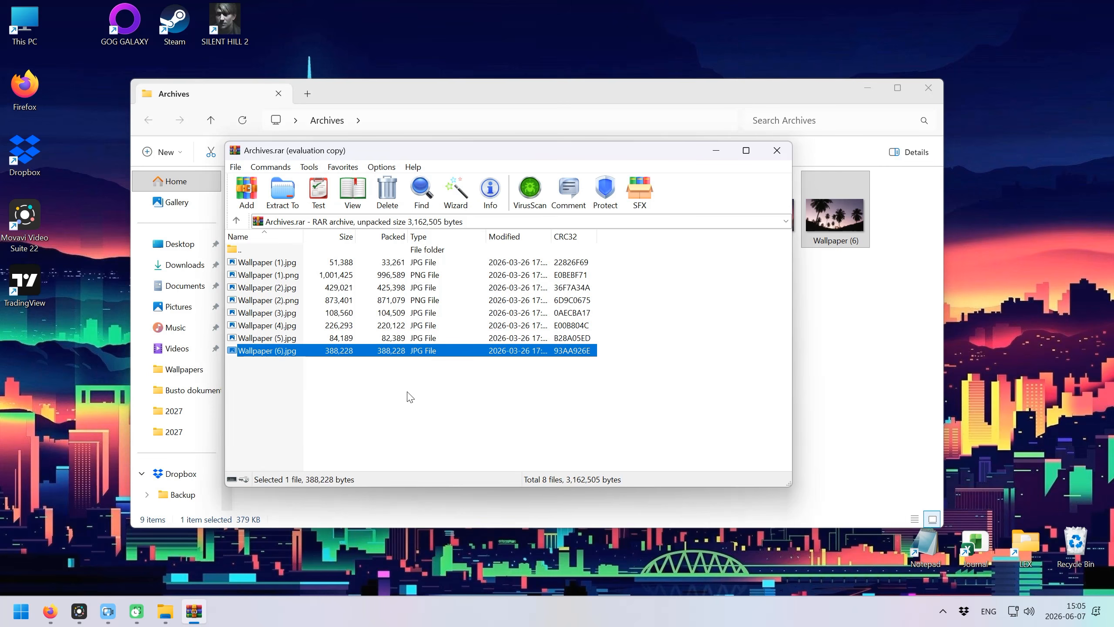
{"action": "key", "text": "Delete"}
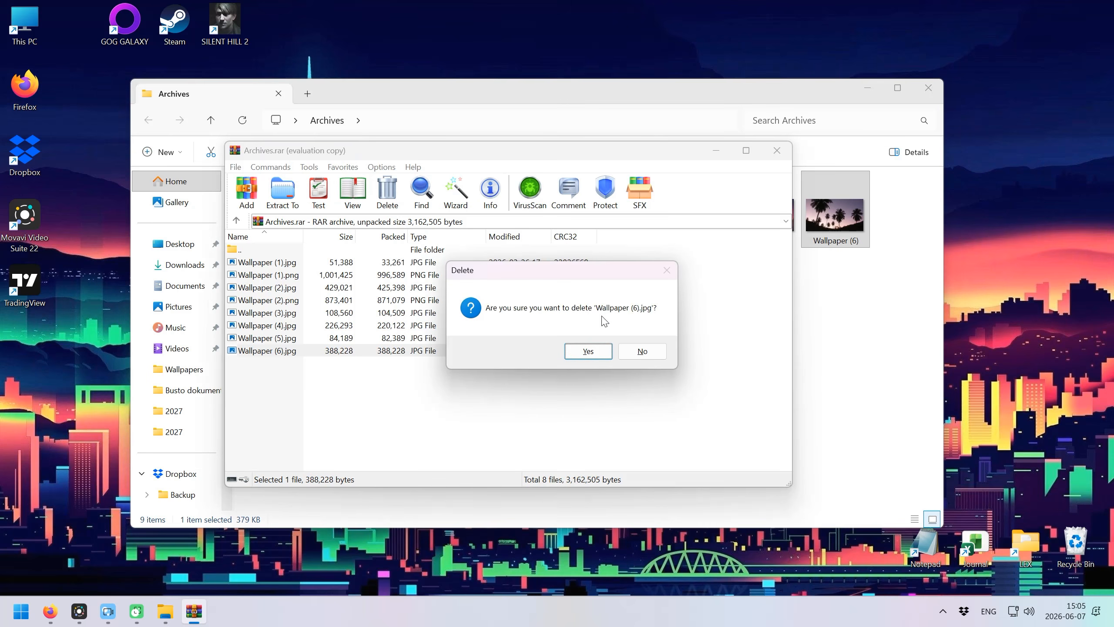
{"action": "left_click", "coordinate": [588, 351]}
{"action": "left_click_drag", "start_coordinate": [299, 360], "coordinate": [360, 368]}
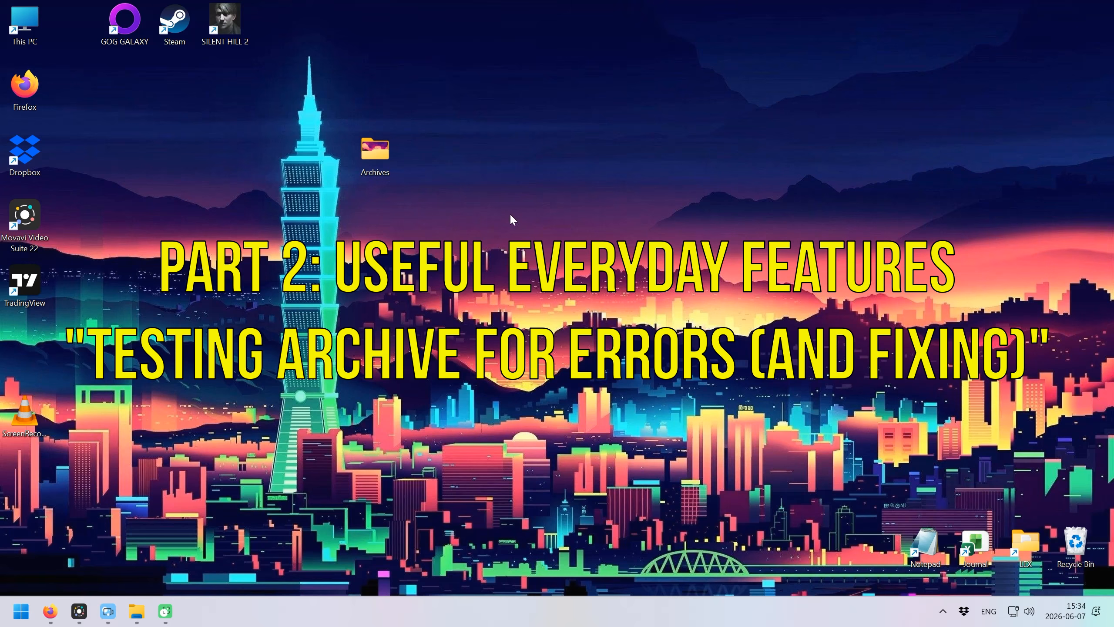
Open Archives.rar from the Archives folder and test it, confirming no errors were found.
{"action": "double_click", "coordinate": [374, 163]}
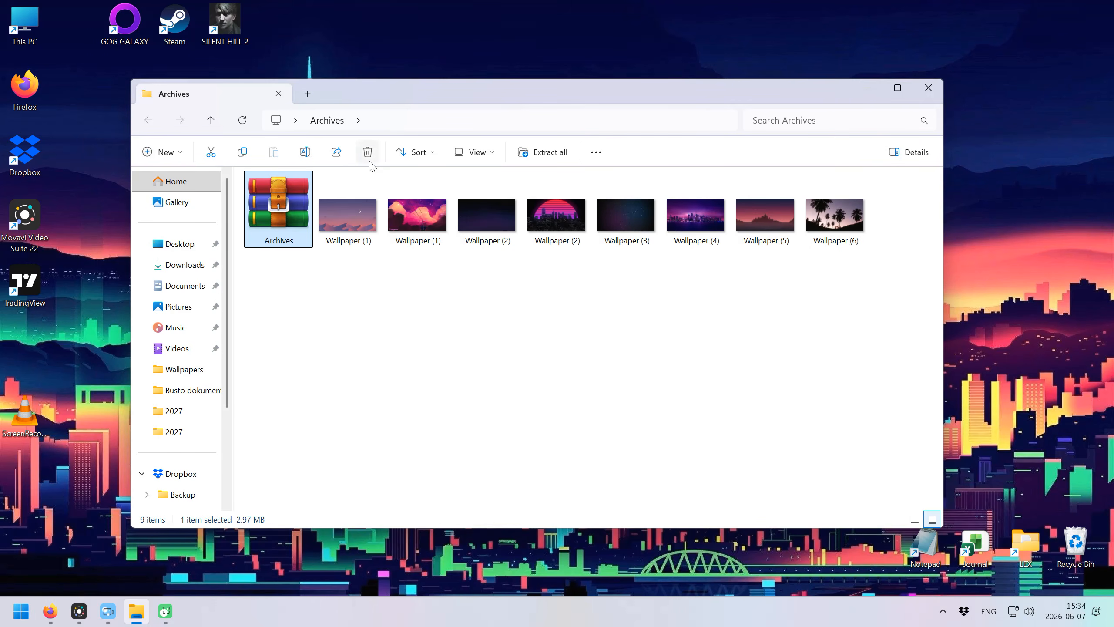
{"action": "double_click", "coordinate": [288, 215]}
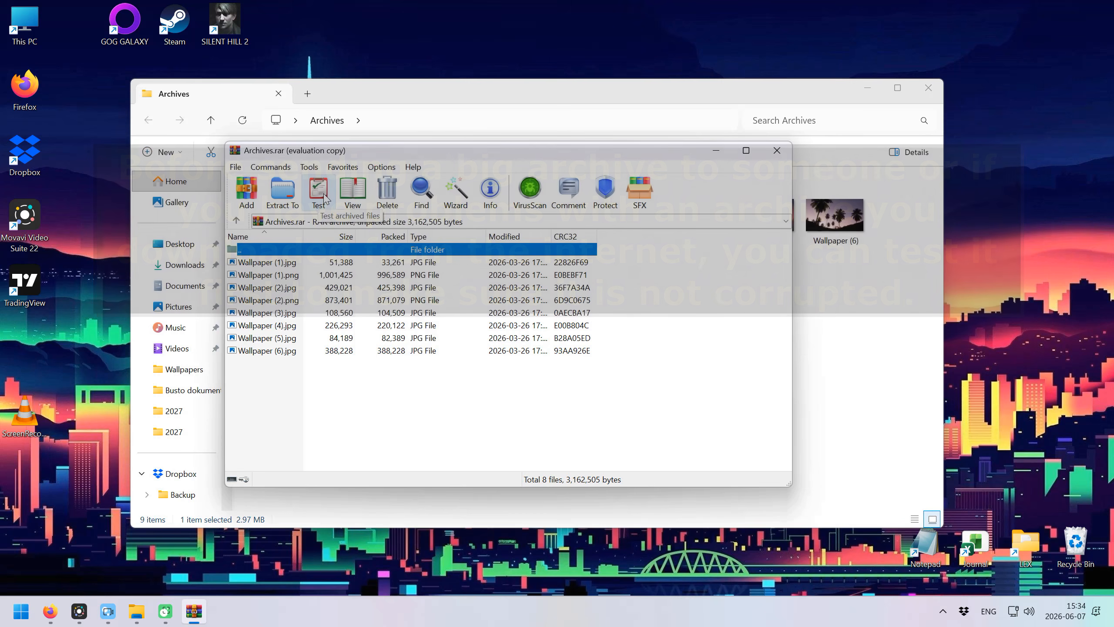
{"action": "left_click", "coordinate": [324, 197]}
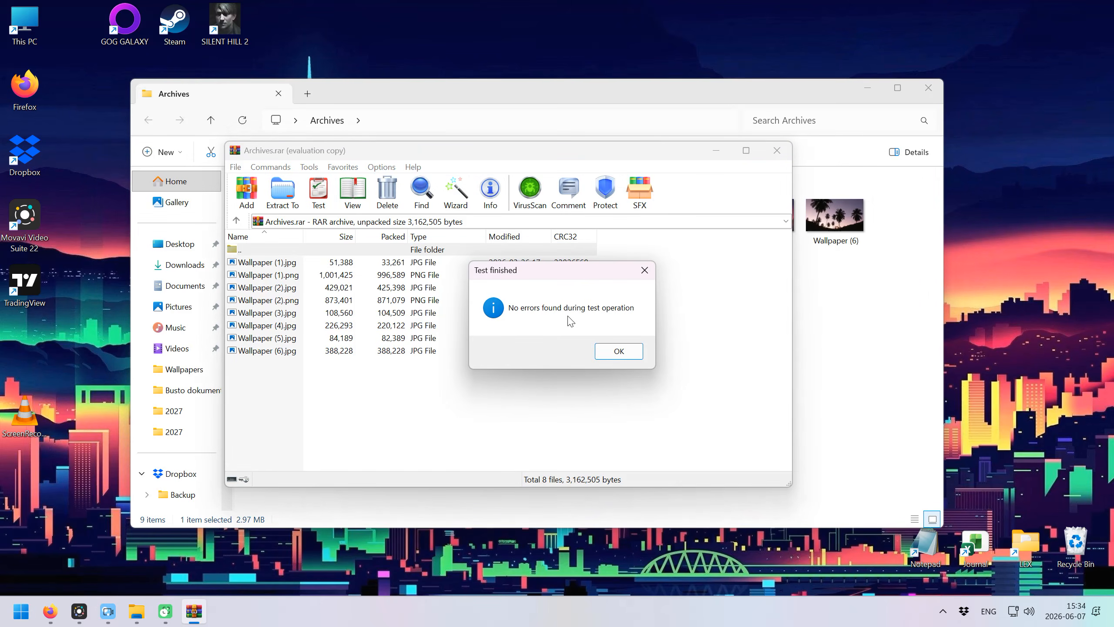
{"action": "left_click", "coordinate": [609, 354]}
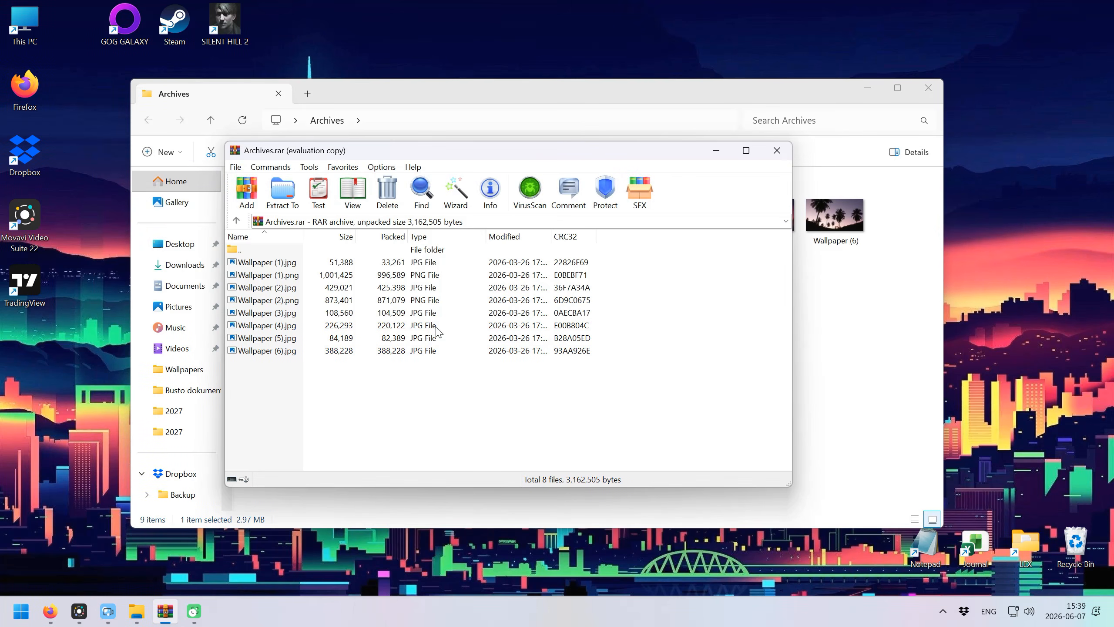
Repair Archives.rar as RAR into the Archives folder, then close WinRAR and select rebuilt.Archives.
{"action": "left_click", "coordinate": [309, 167]}
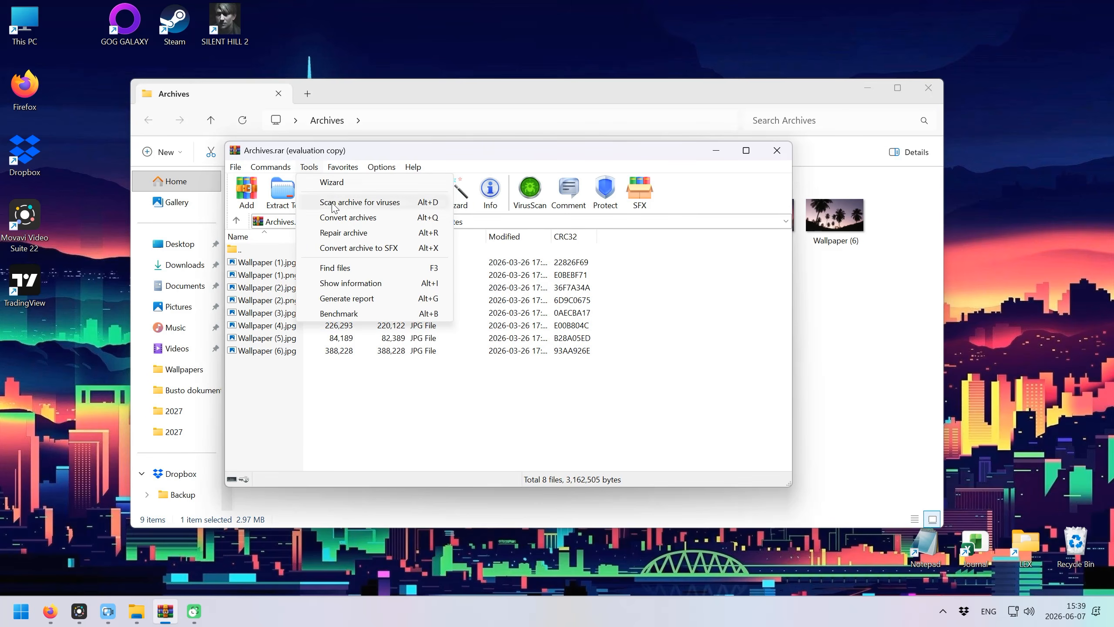
{"action": "left_click", "coordinate": [344, 232]}
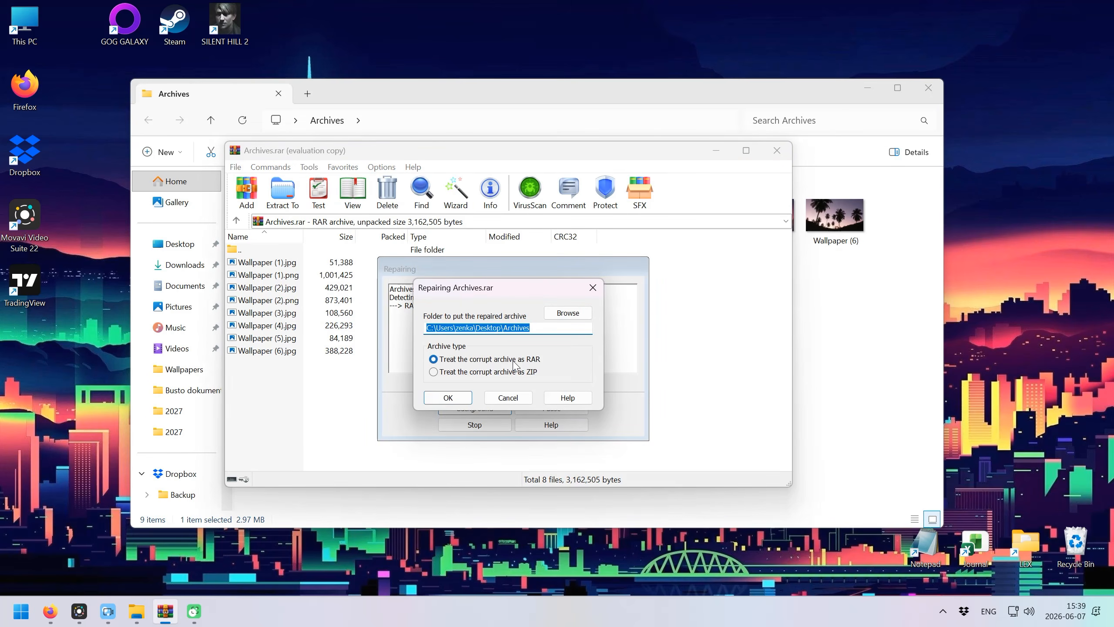
{"action": "left_click", "coordinate": [449, 399]}
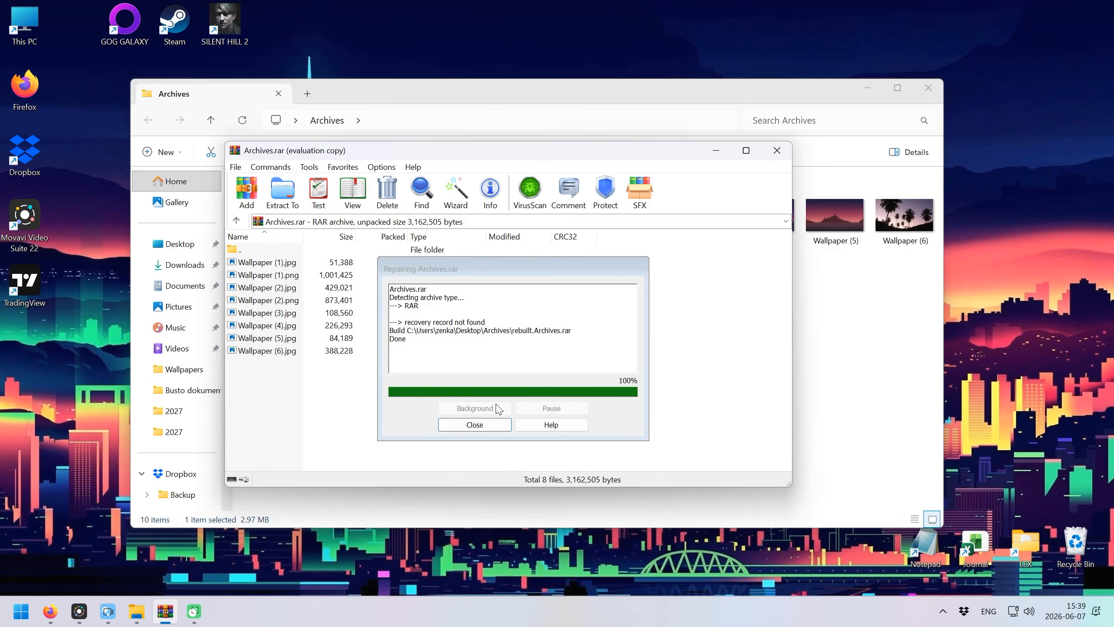
{"action": "left_click", "coordinate": [485, 424]}
{"action": "left_click", "coordinate": [777, 150]}
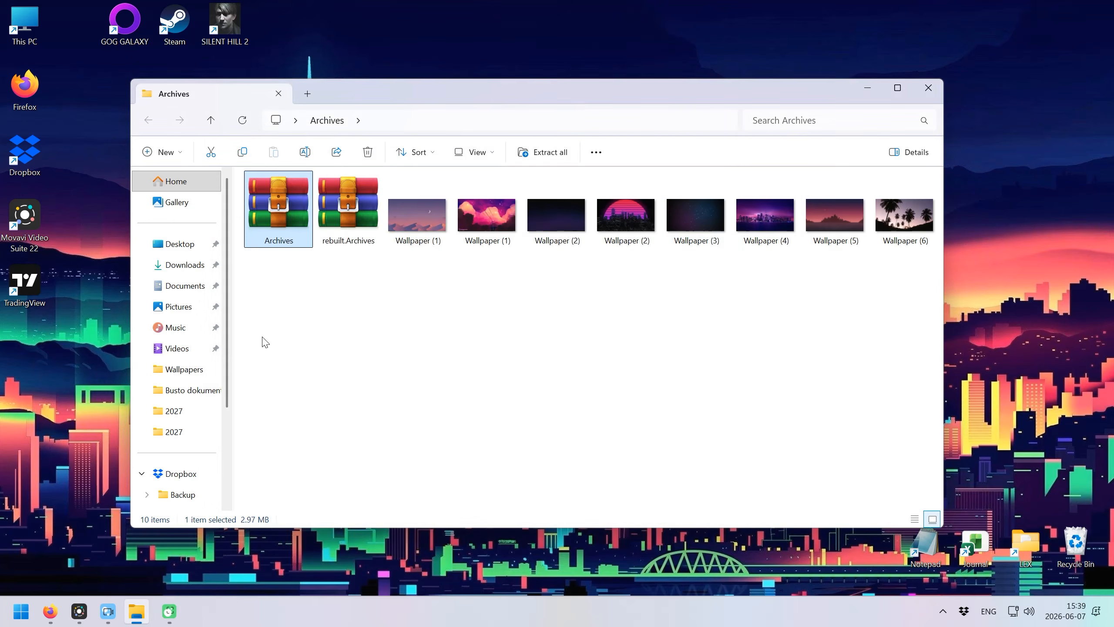
{"action": "left_click", "coordinate": [343, 215]}
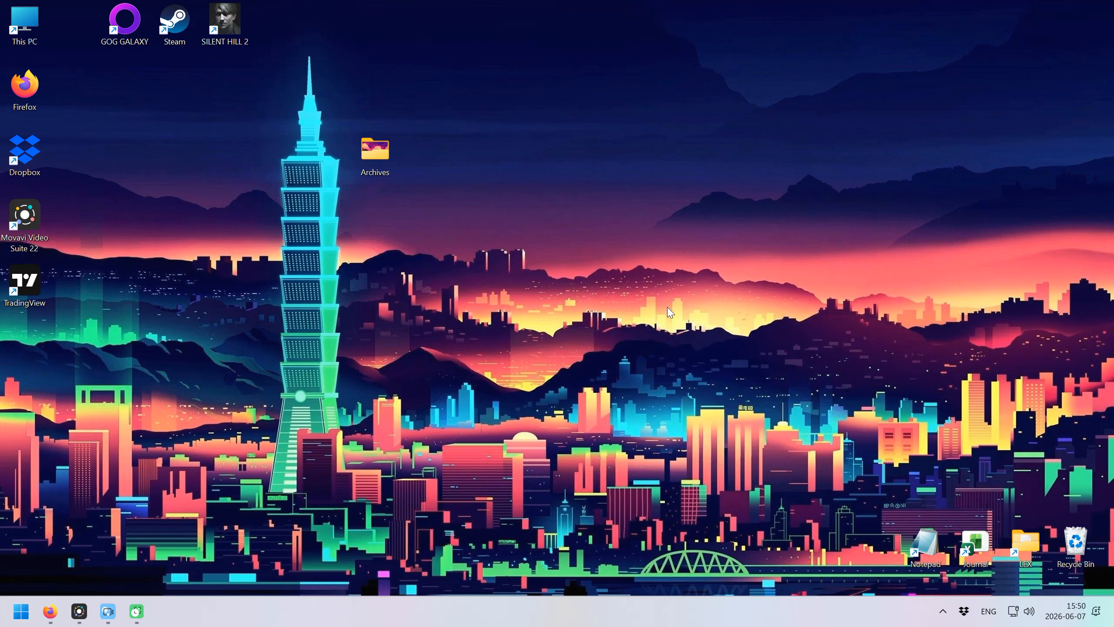
Pack all eight wallpapers into an Archives archive split into 1 MB volumes.
{"action": "double_click", "coordinate": [382, 161]}
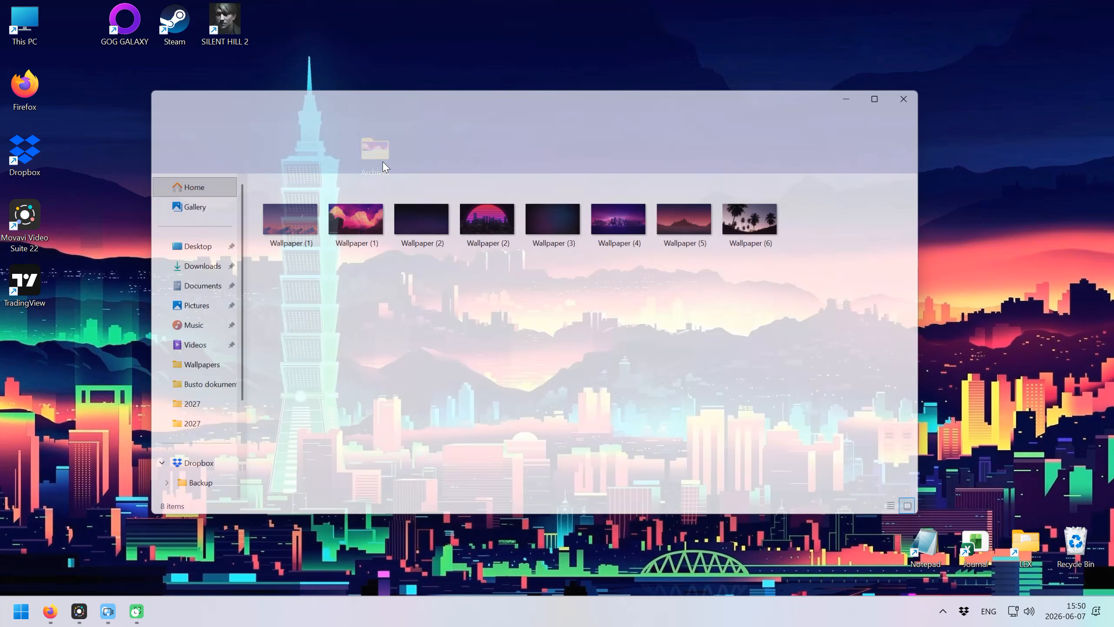
{"action": "left_click_drag", "start_coordinate": [825, 292], "coordinate": [277, 218]}
{"action": "right_click", "coordinate": [277, 217]}
{"action": "mouse_move", "coordinate": [339, 509]}
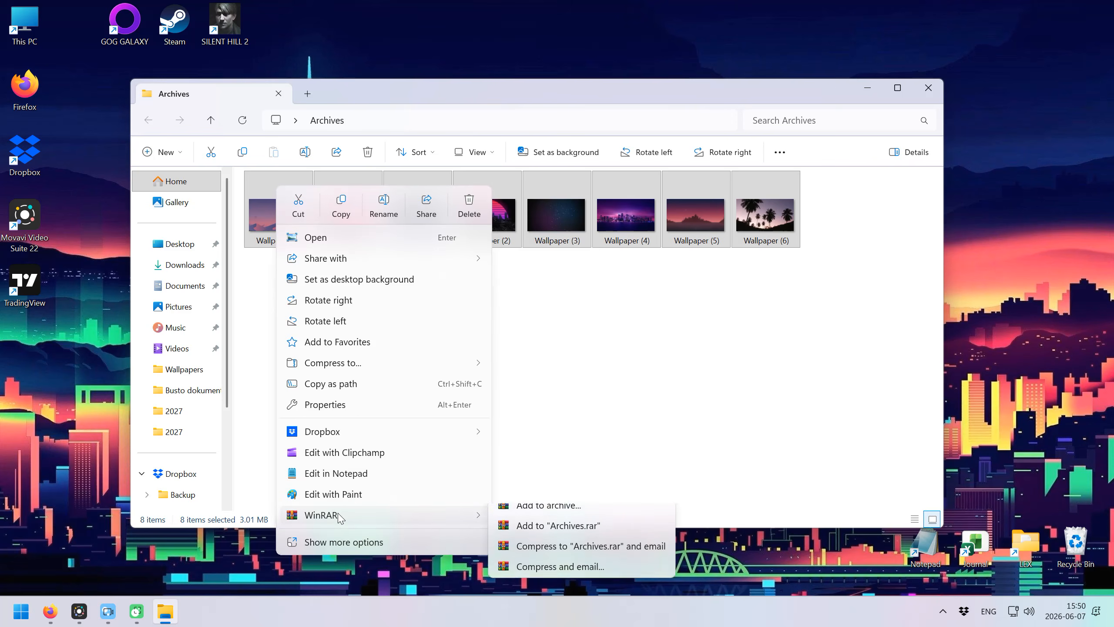
{"action": "left_click", "coordinate": [551, 523]}
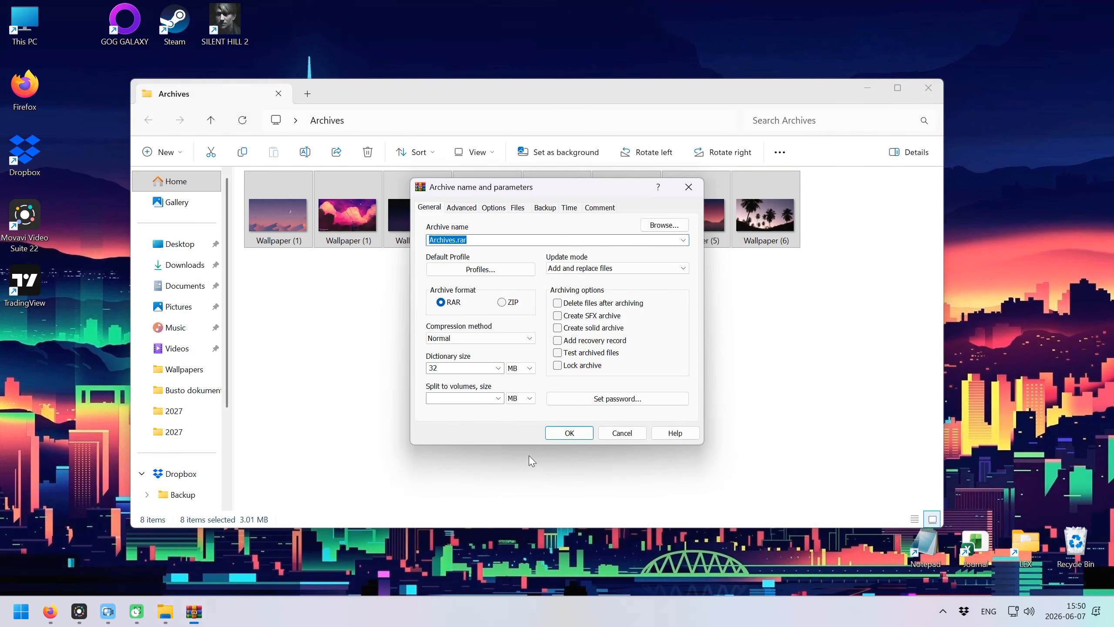
{"action": "left_click", "coordinate": [499, 398]}
{"action": "left_click", "coordinate": [499, 398]}
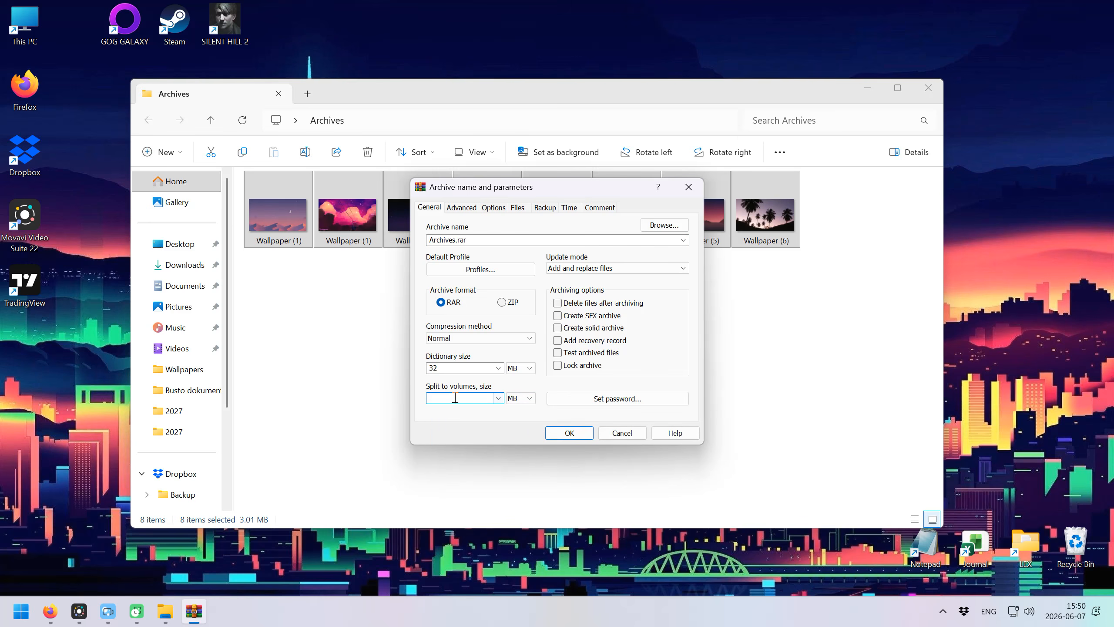
{"action": "type", "text": "1"}
{"action": "left_click", "coordinate": [580, 435]}
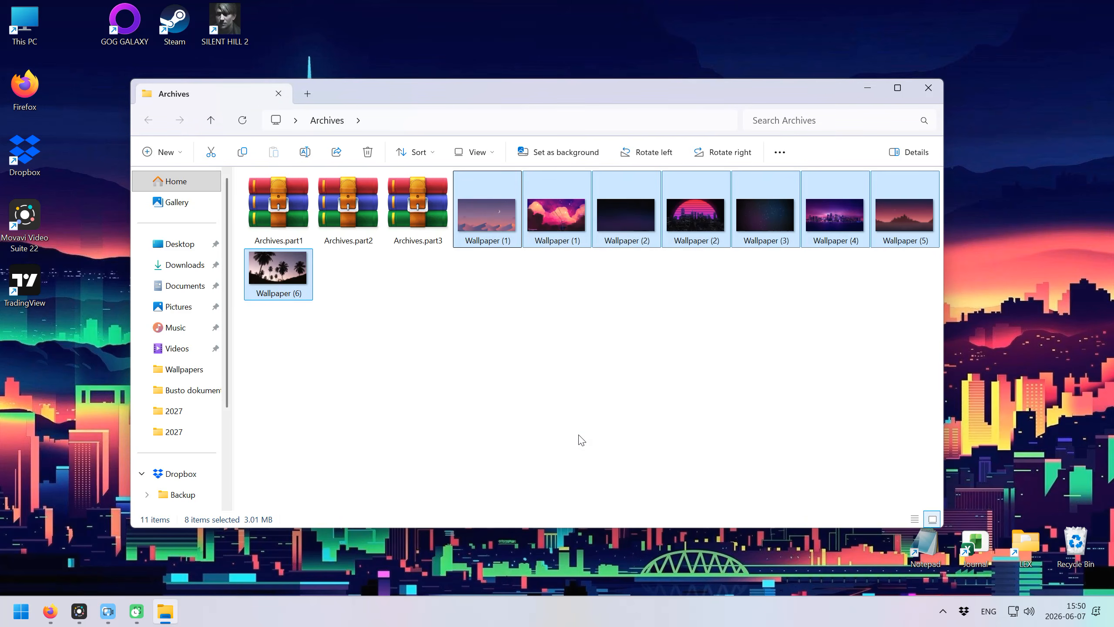
Open Archives.part1 to inspect its contents, then close it.
{"action": "left_click", "coordinate": [582, 439]}
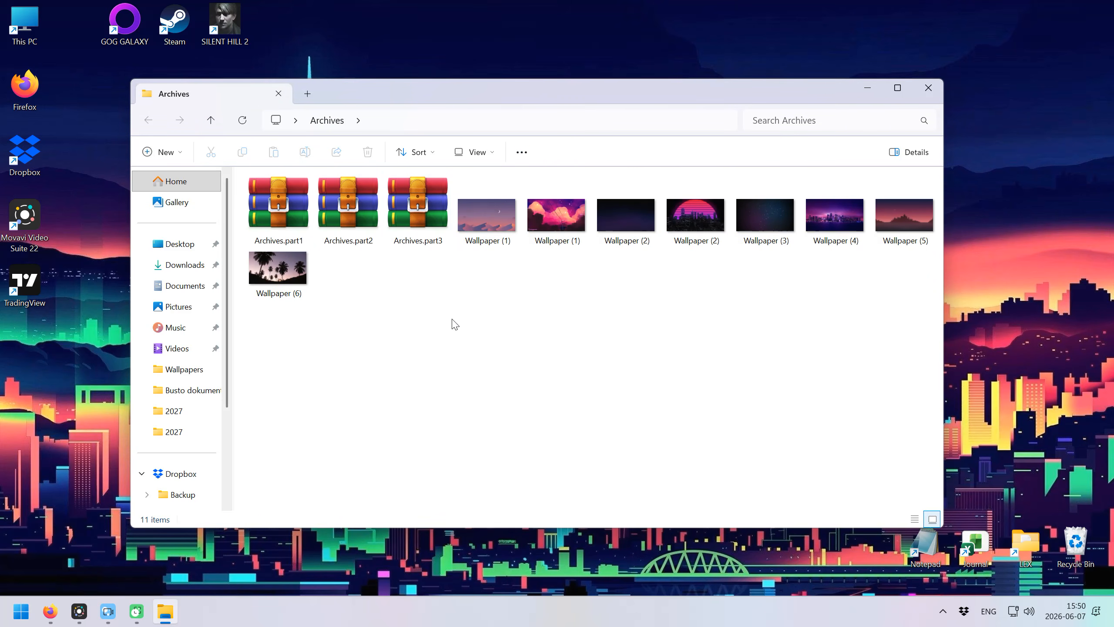
{"action": "double_click", "coordinate": [278, 206]}
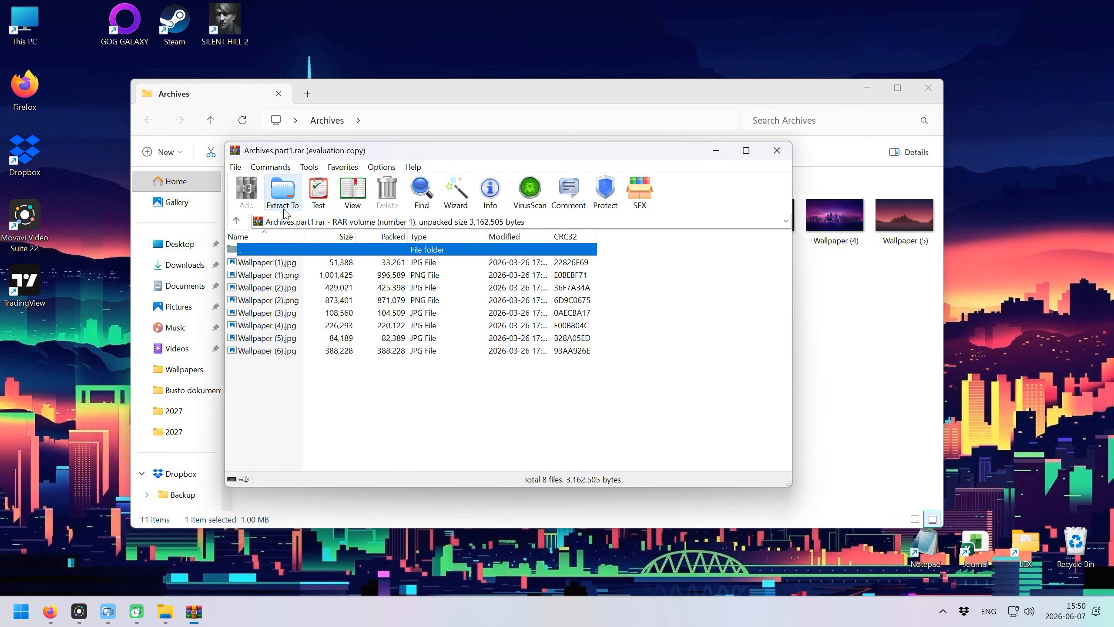
{"action": "left_click", "coordinate": [775, 154]}
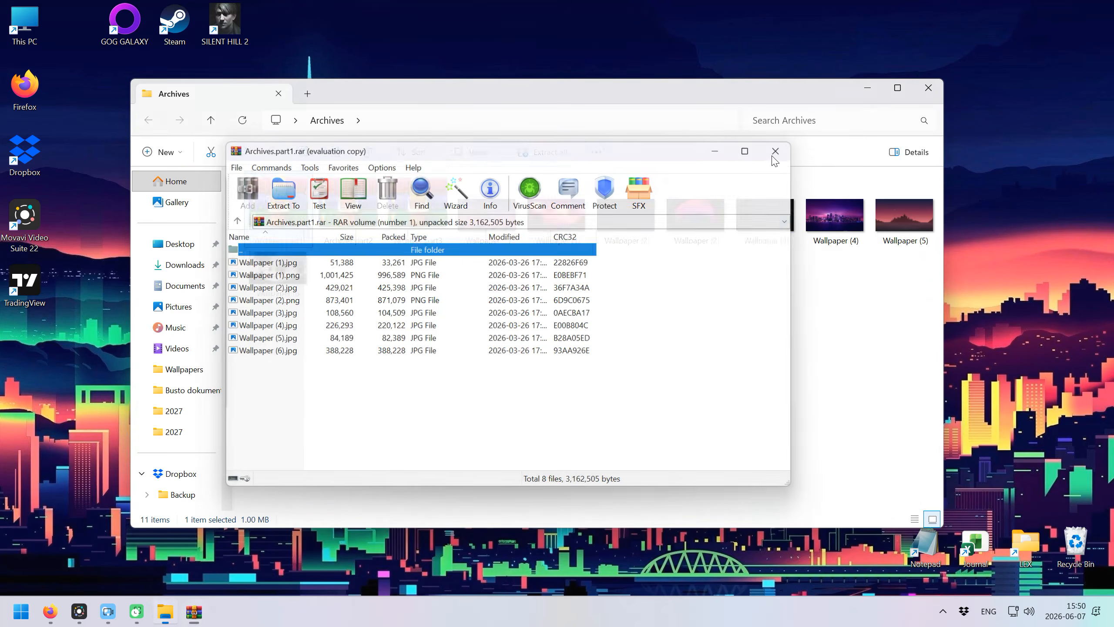
{"action": "left_click", "coordinate": [493, 375]}
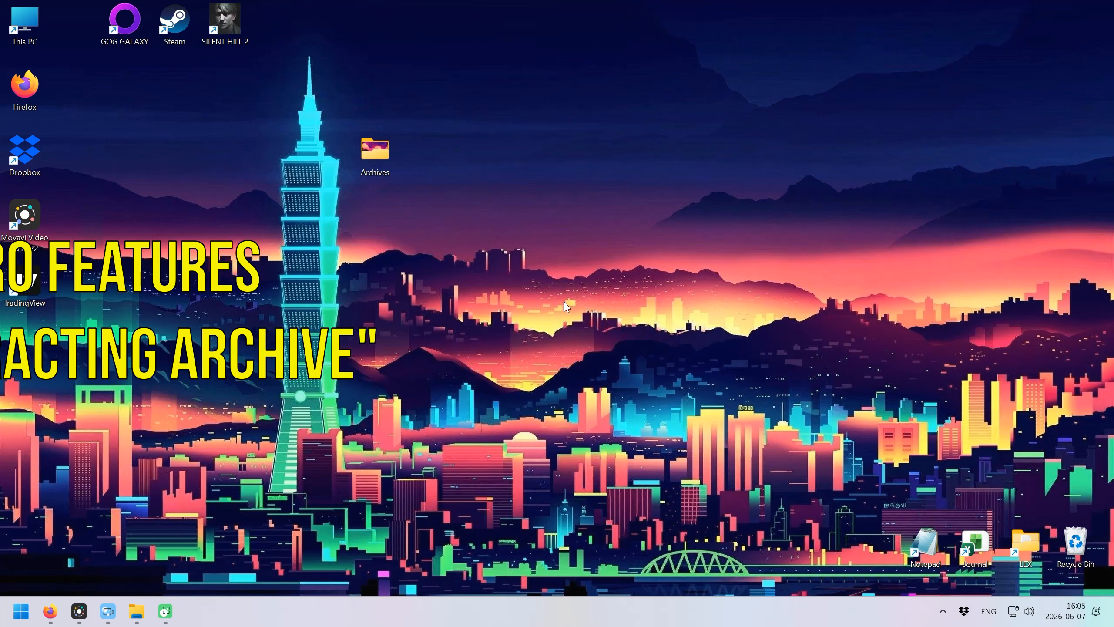
Pack all eight wallpapers into a self-extracting Archives archive.
{"action": "double_click", "coordinate": [384, 164]}
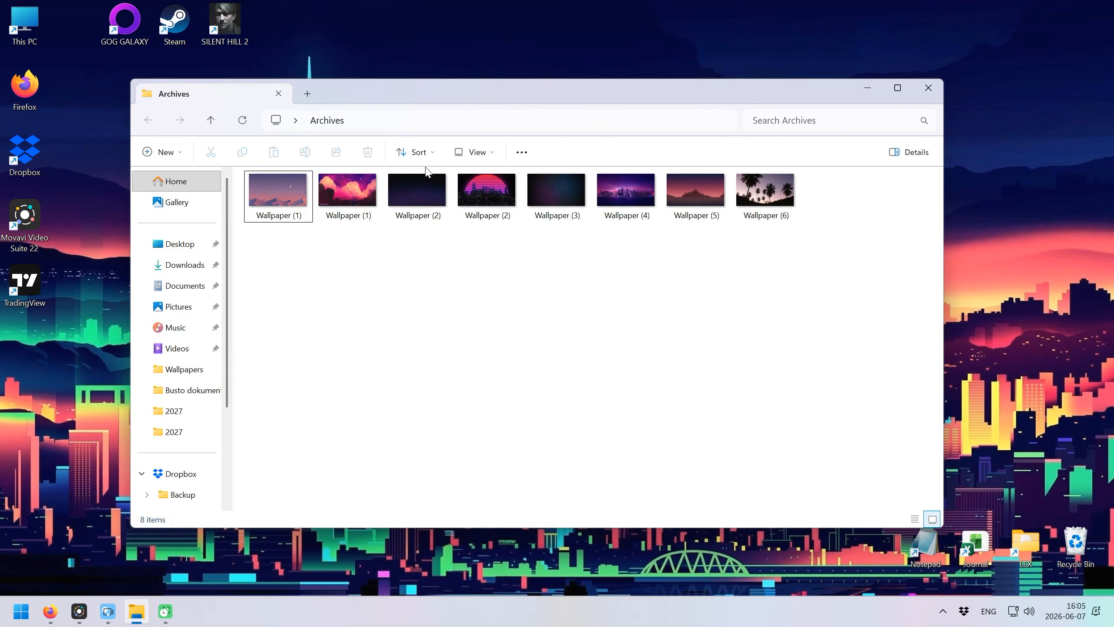
{"action": "left_click_drag", "start_coordinate": [826, 265], "coordinate": [254, 180]}
{"action": "right_click", "coordinate": [258, 187]}
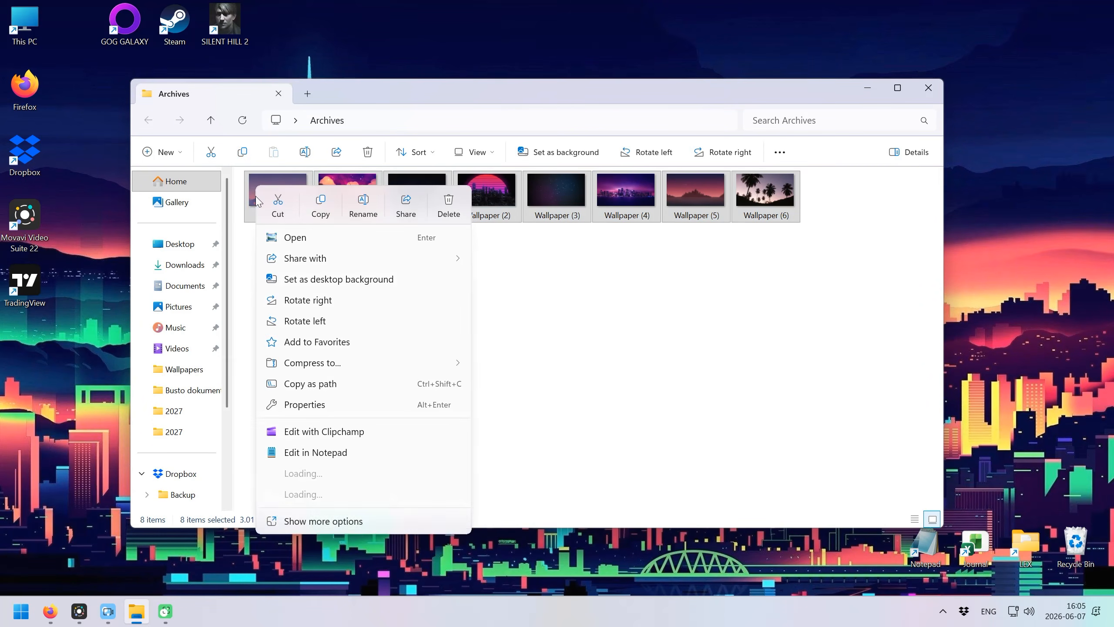
{"action": "mouse_move", "coordinate": [329, 514]}
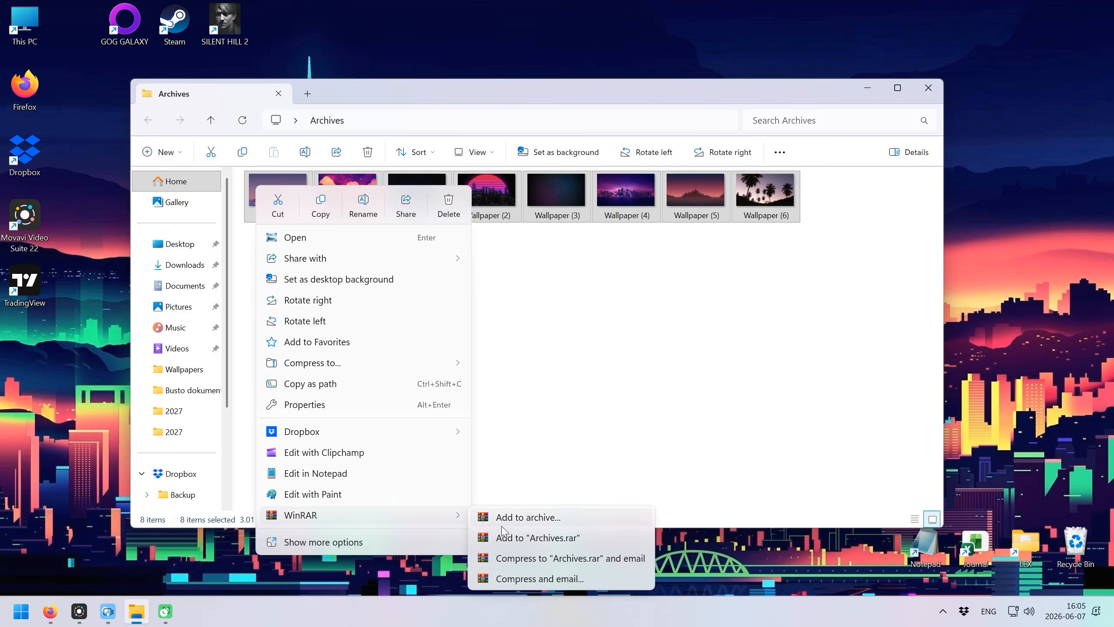
{"action": "left_click", "coordinate": [528, 518]}
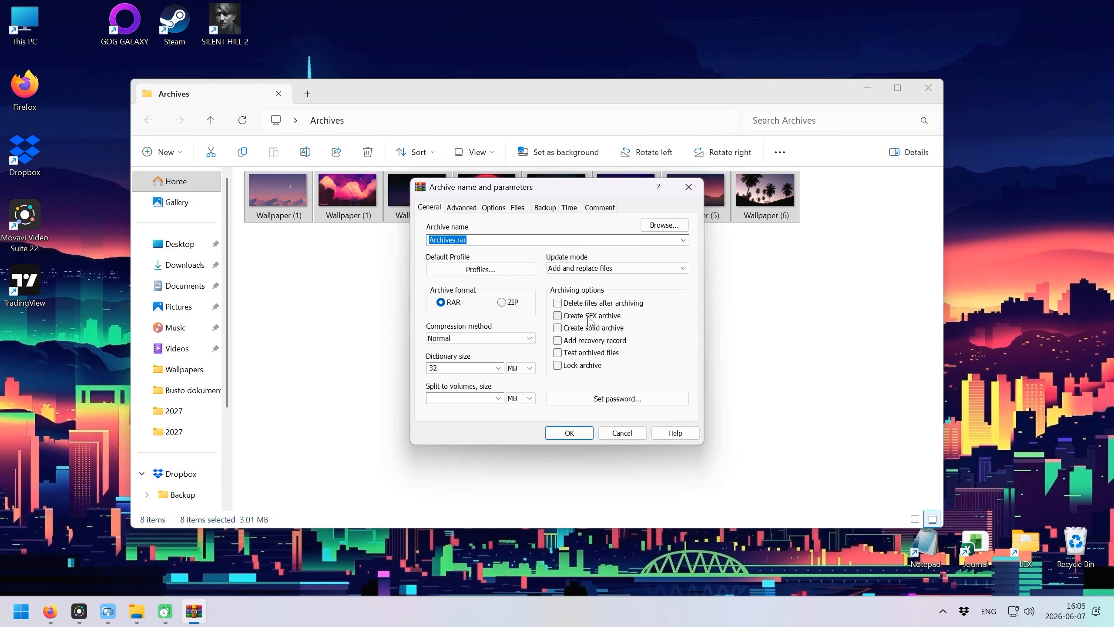
{"action": "left_click", "coordinate": [558, 318]}
{"action": "left_click", "coordinate": [569, 433]}
Run the new self-extracting Archives file.
{"action": "left_click", "coordinate": [317, 286]}
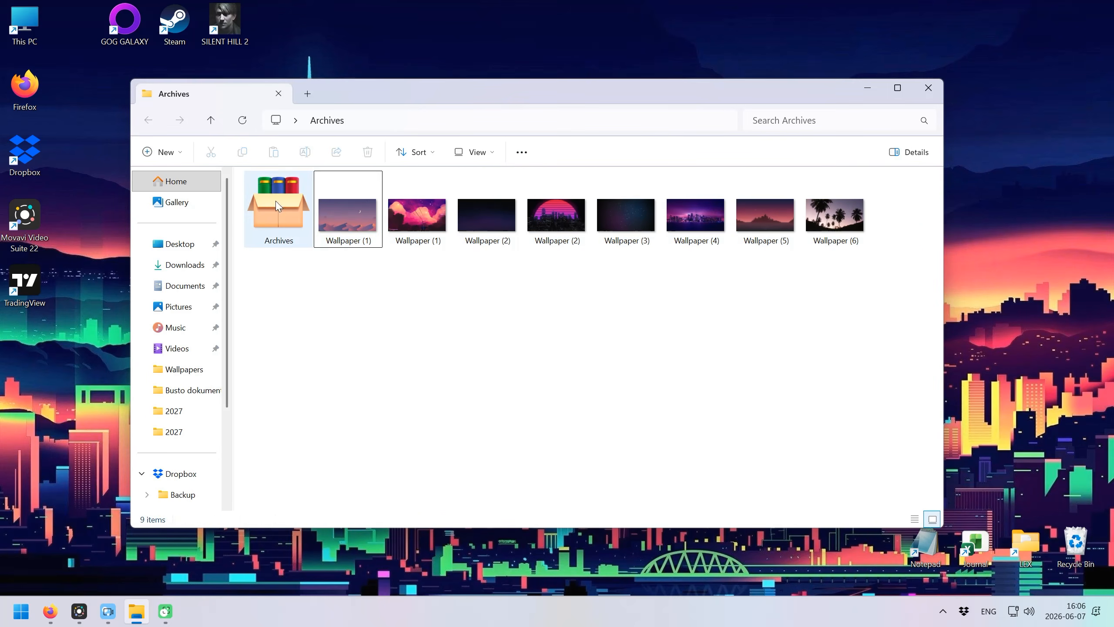
{"action": "left_click", "coordinate": [268, 207]}
{"action": "double_click", "coordinate": [268, 206]}
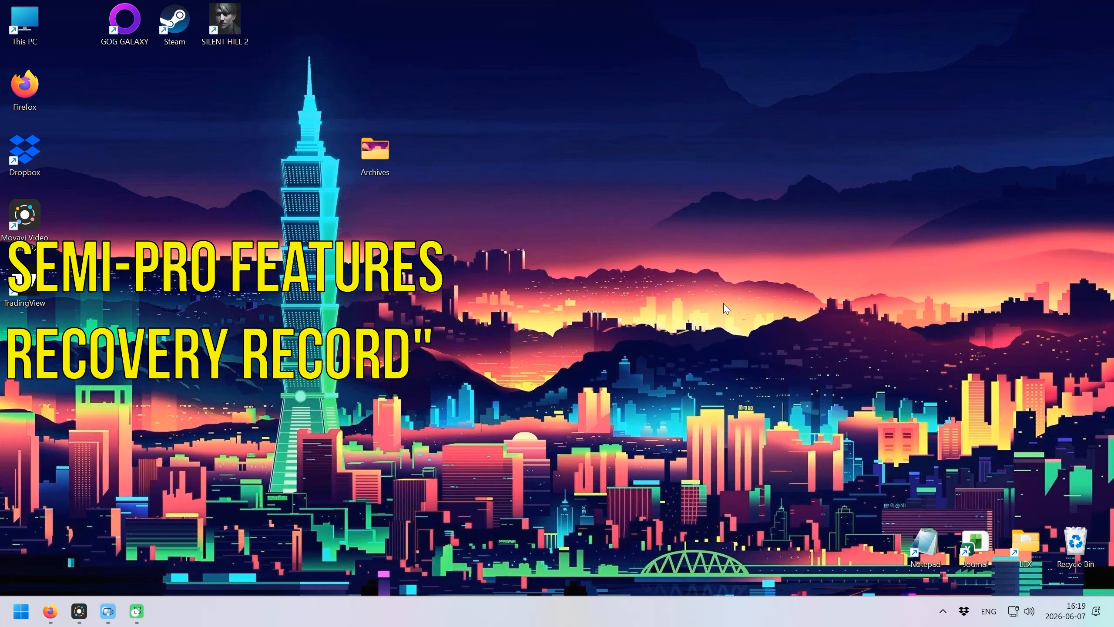
Archive the eight wallpapers as Archives_with_recovery_record with a recovery record added.
{"action": "double_click", "coordinate": [389, 161]}
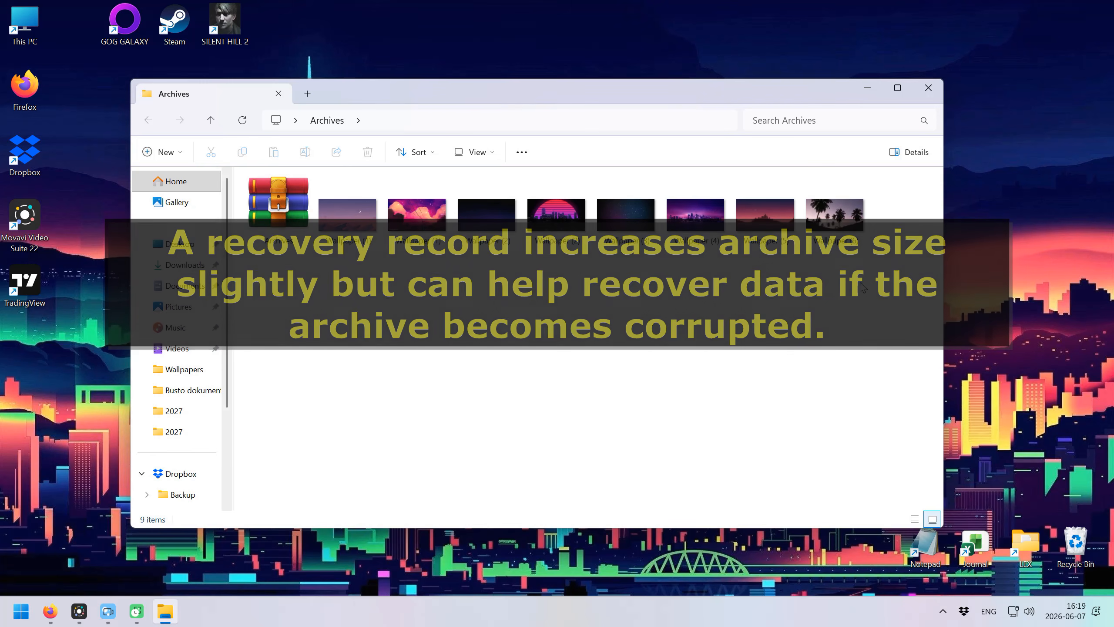
{"action": "left_click_drag", "start_coordinate": [863, 287], "coordinate": [331, 214]}
{"action": "right_click", "coordinate": [331, 214]}
{"action": "mouse_move", "coordinate": [538, 517]}
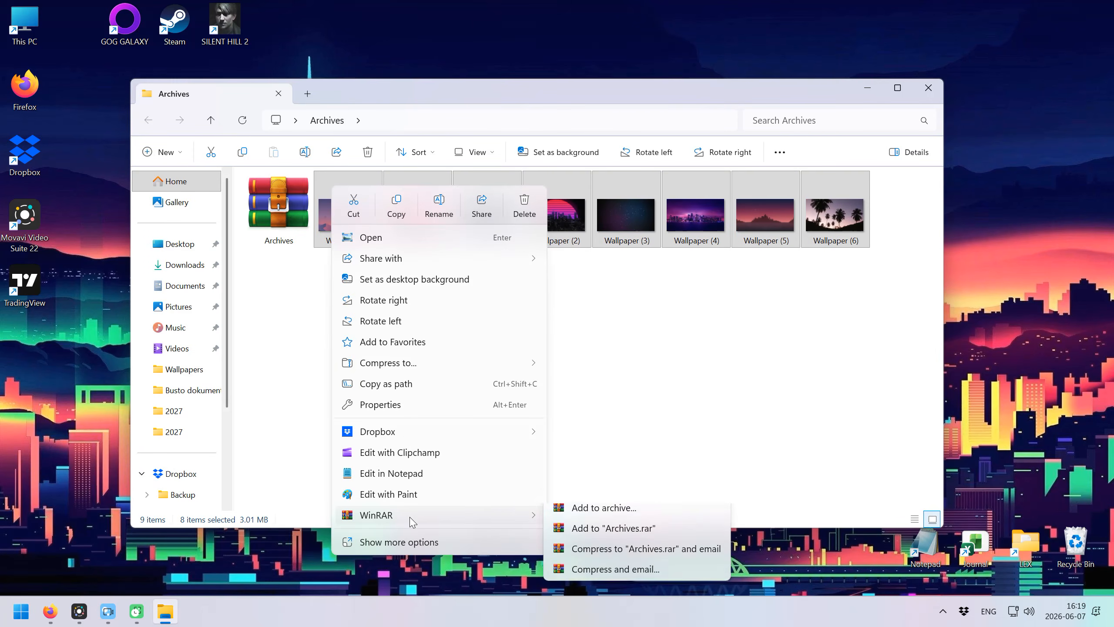
{"action": "left_click", "coordinate": [601, 529]}
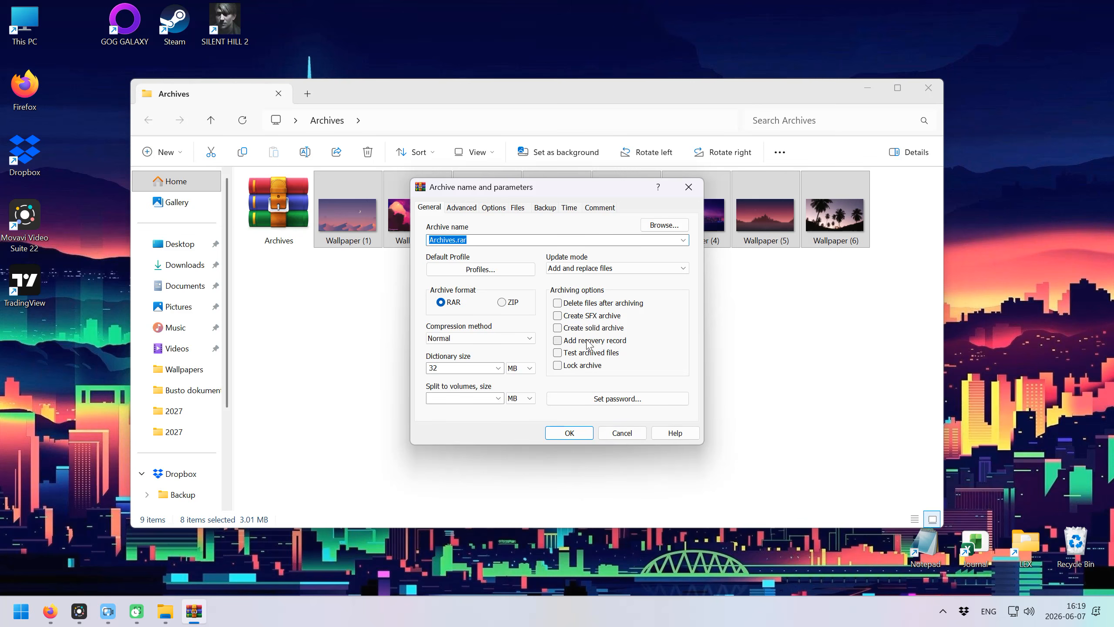
{"action": "left_click", "coordinate": [558, 340]}
{"action": "left_click", "coordinate": [454, 242]}
{"action": "left_click", "coordinate": [453, 241]}
{"action": "type", "text": "_with_recovery_record"}
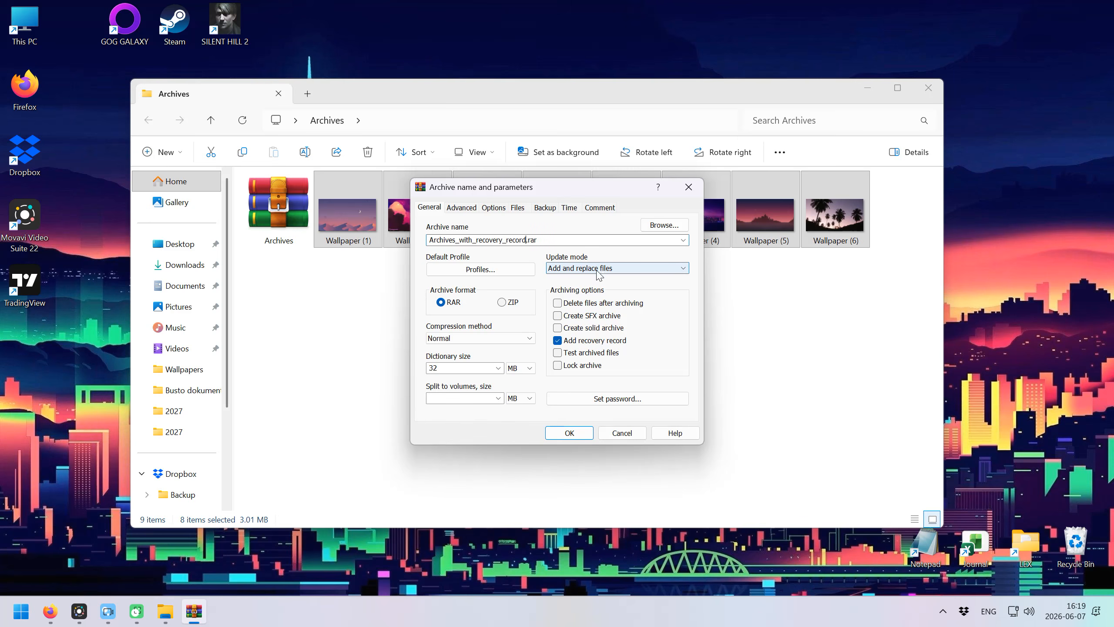
{"action": "left_click", "coordinate": [570, 433]}
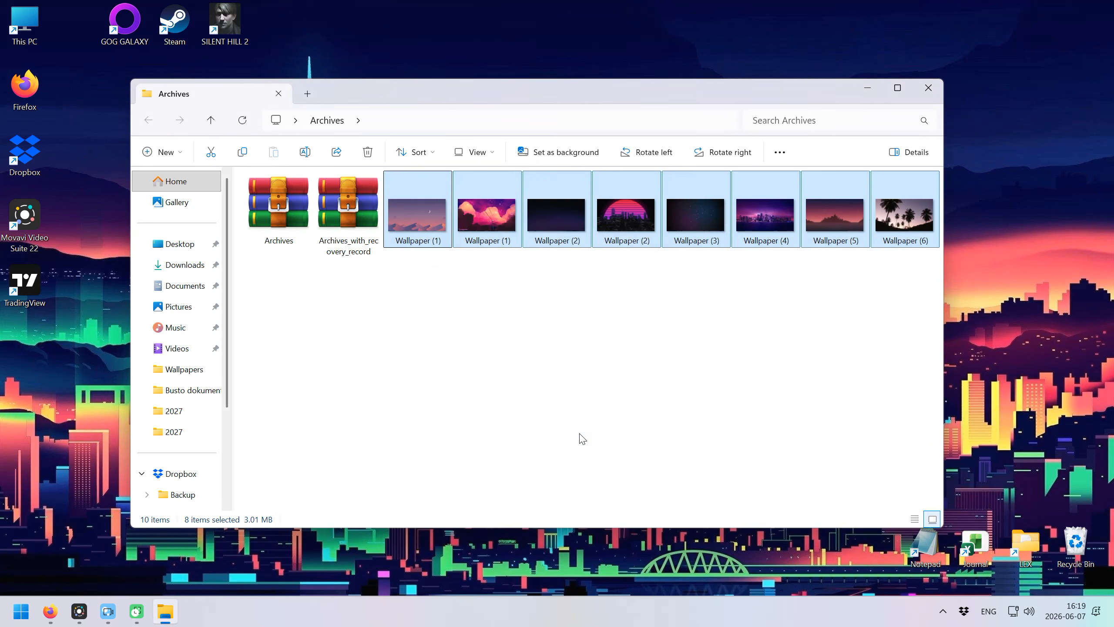
Compare Archives_with_recovery_record (3.07 MB) against the original Archives (2.97 MB).
{"action": "left_click", "coordinate": [408, 305]}
{"action": "left_click", "coordinate": [342, 225]}
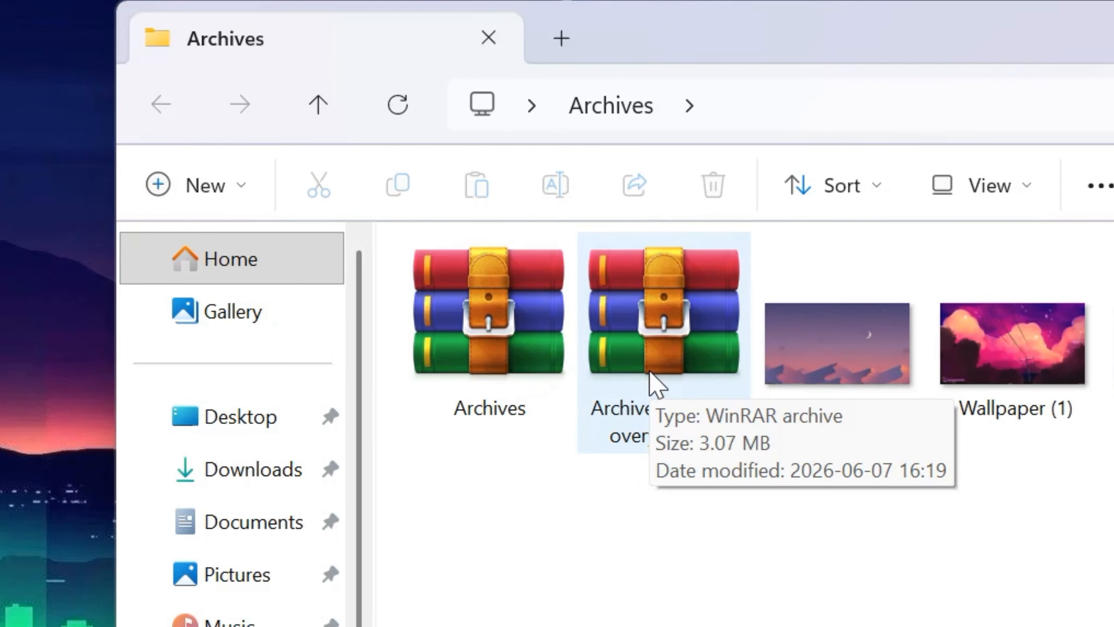
{"action": "left_click", "coordinate": [520, 360]}
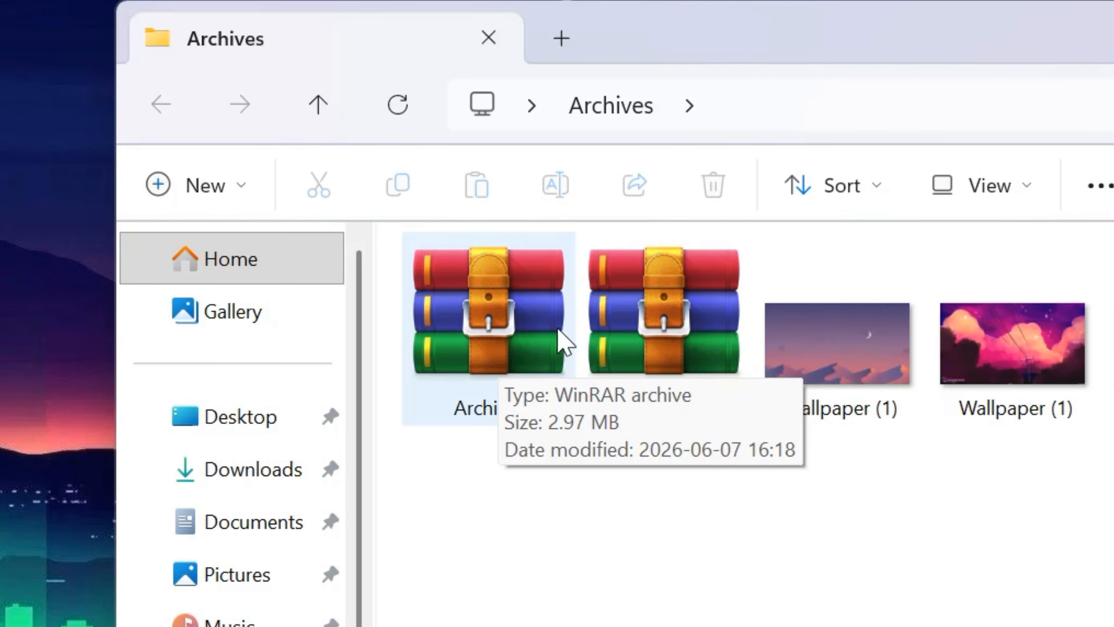
{"action": "left_click", "coordinate": [857, 483]}
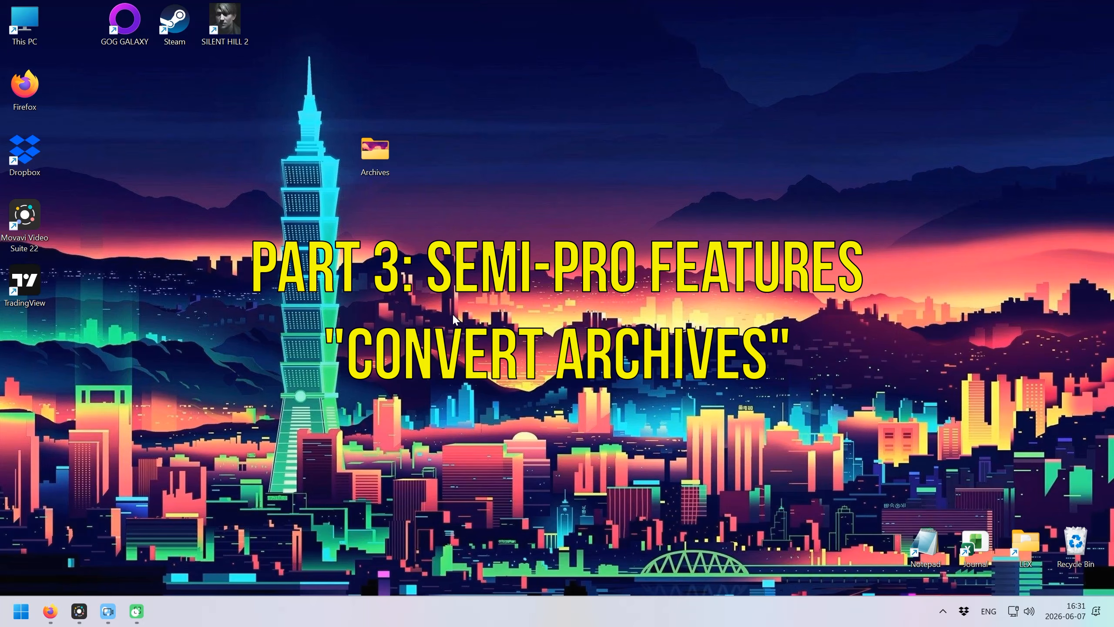
Open Archives.rar and set the Convert archives compression format to ZIP.
{"action": "double_click", "coordinate": [382, 168]}
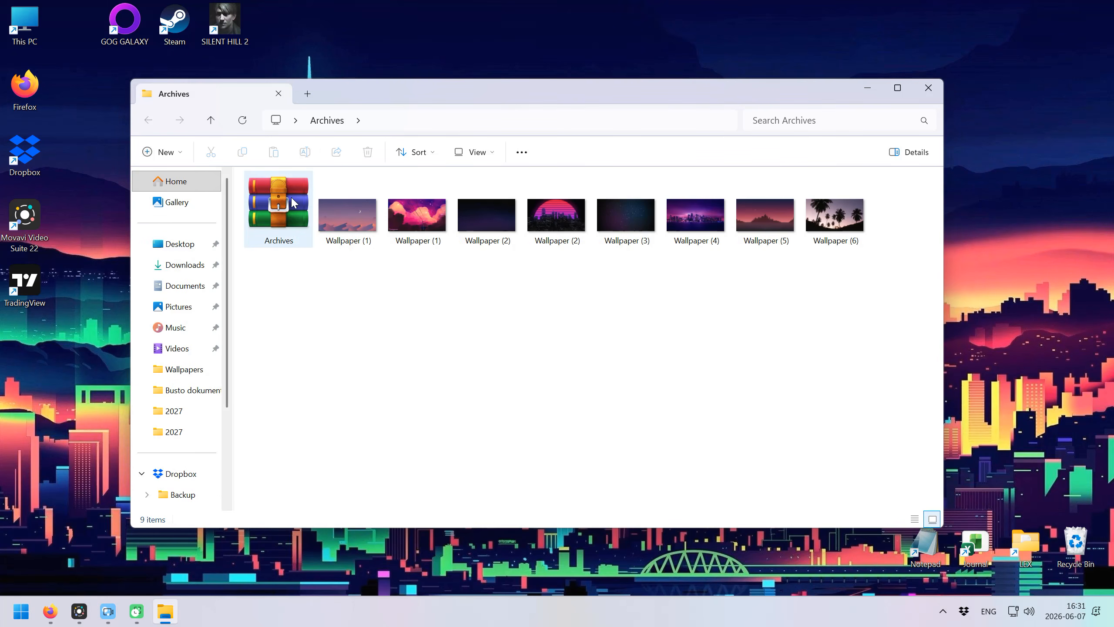
{"action": "double_click", "coordinate": [291, 196]}
{"action": "left_click", "coordinate": [498, 172]}
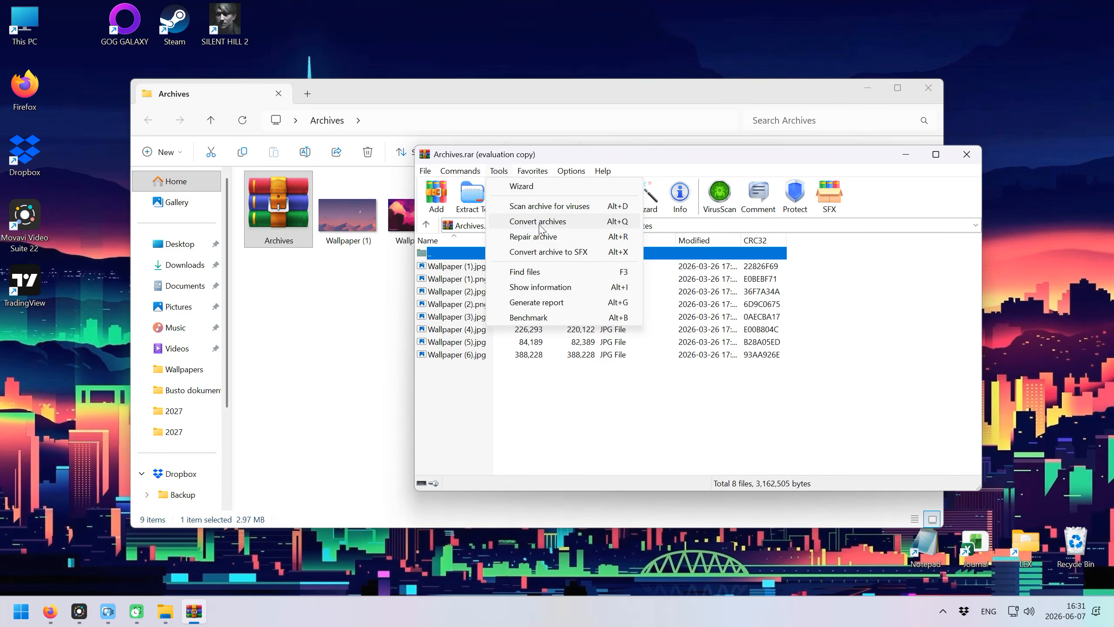
{"action": "left_click", "coordinate": [568, 227]}
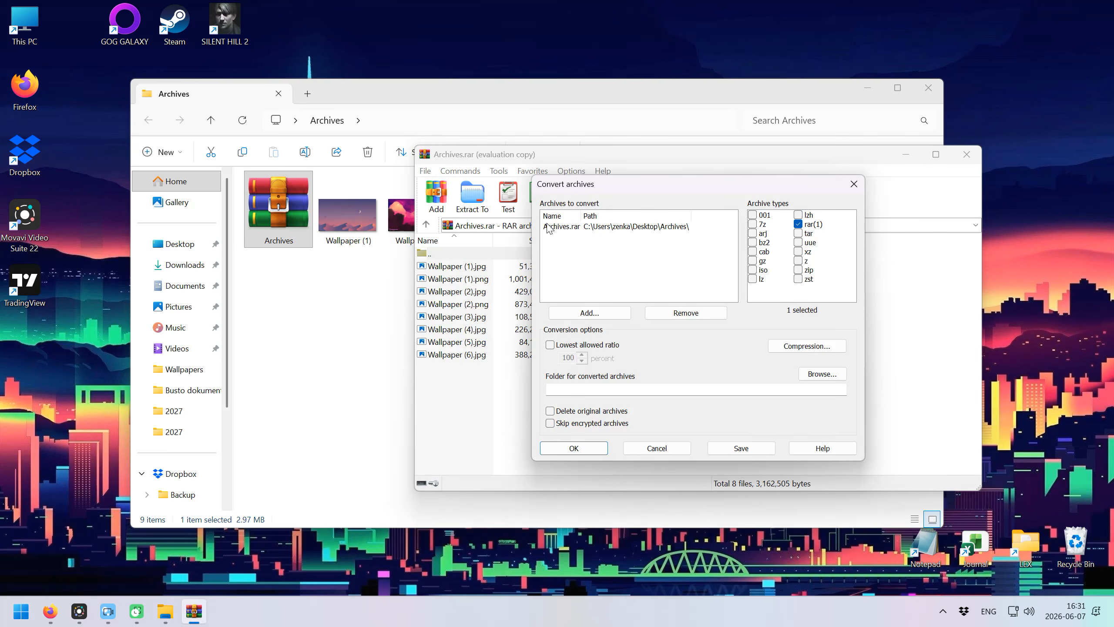
{"action": "left_click", "coordinate": [788, 348]}
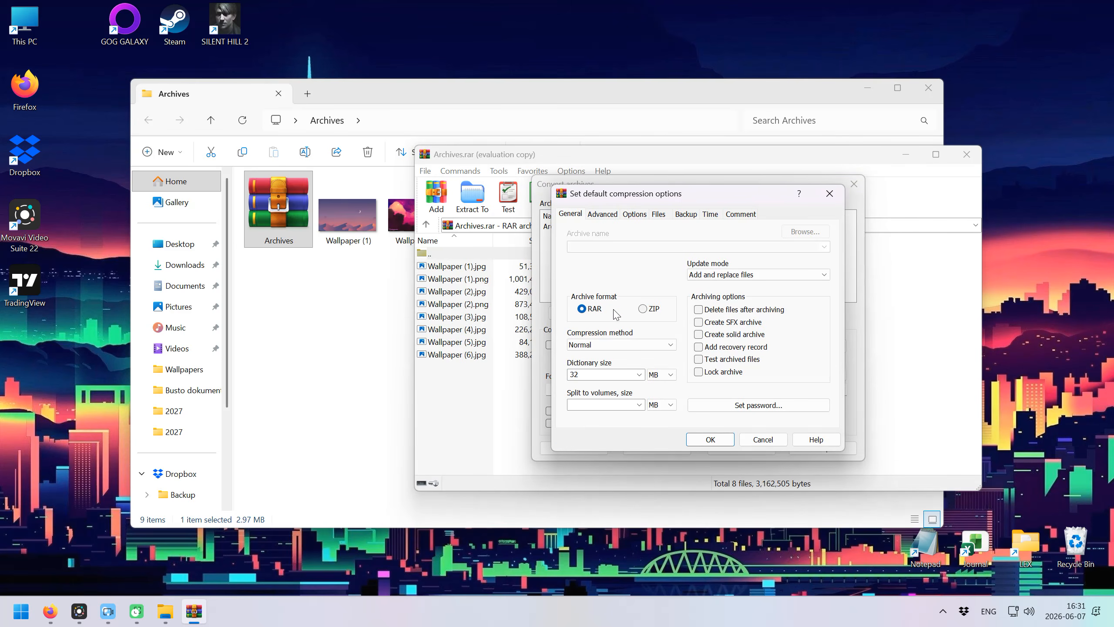
{"action": "left_click", "coordinate": [647, 310]}
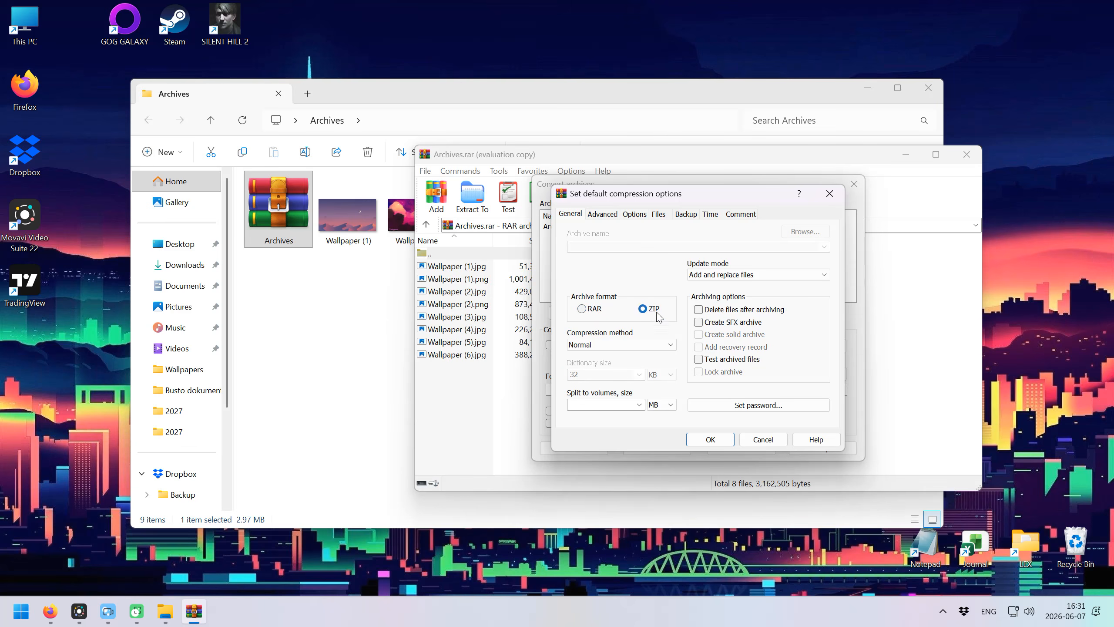
{"action": "left_click", "coordinate": [719, 439]}
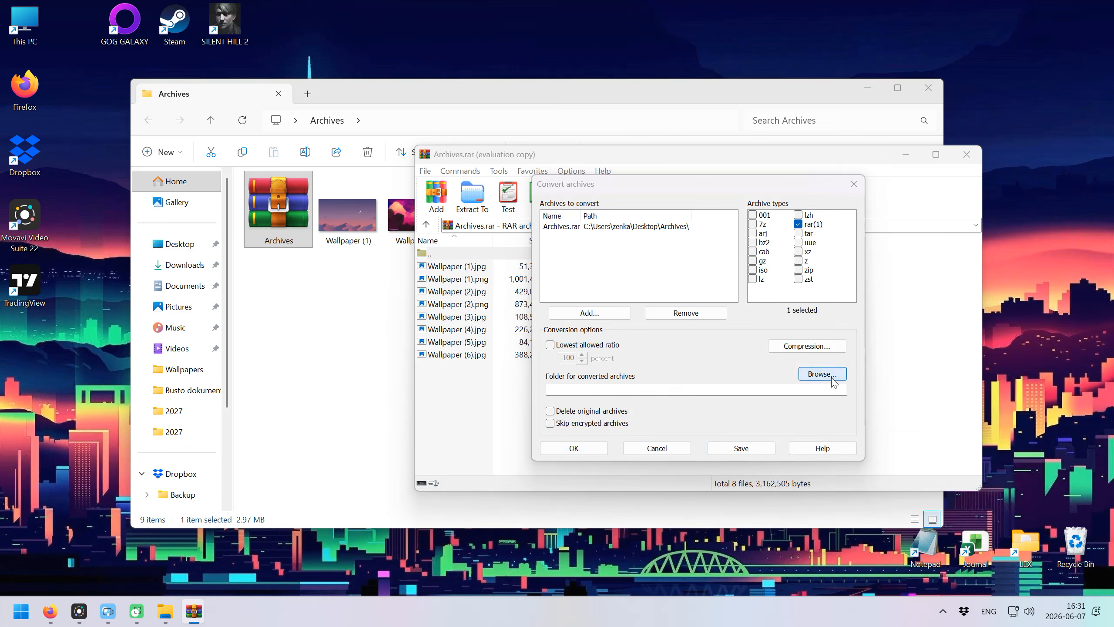
Set the destination to Desktop\Archives and convert Archives.rar to ZIP.
{"action": "left_click", "coordinate": [824, 376]}
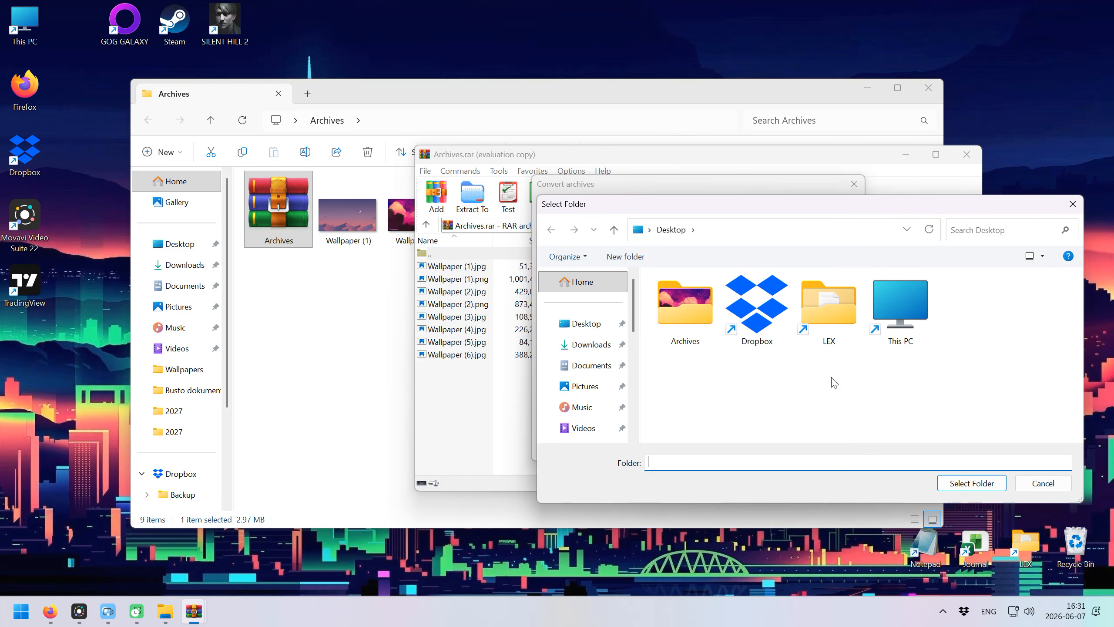
{"action": "double_click", "coordinate": [686, 311]}
{"action": "left_click", "coordinate": [691, 461]}
{"action": "left_click", "coordinate": [971, 483]}
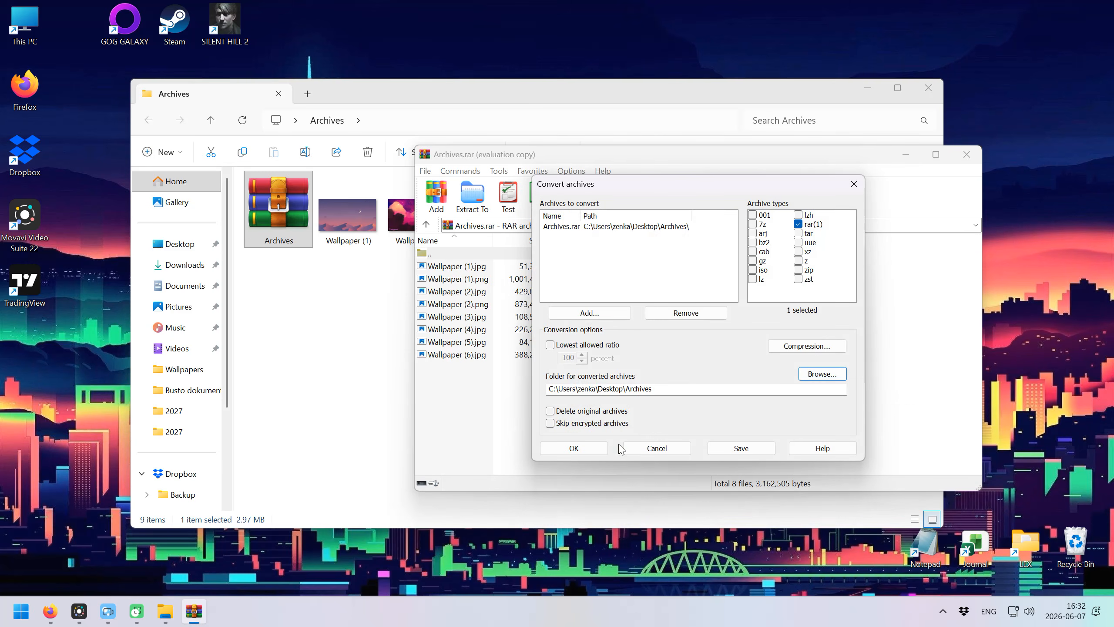
{"action": "left_click", "coordinate": [591, 450]}
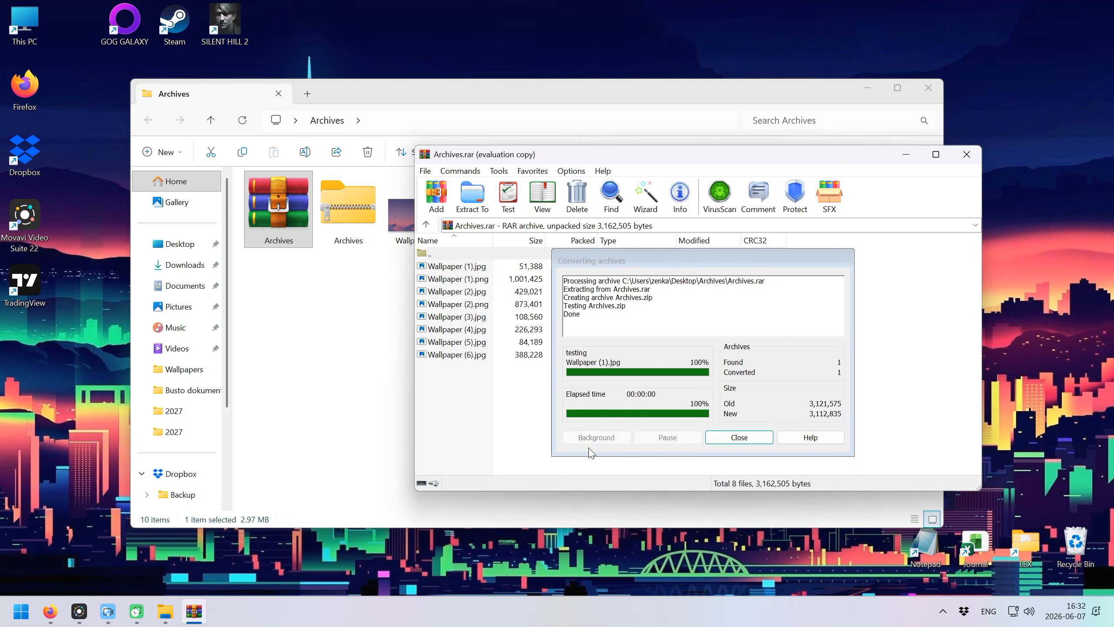
Close WinRAR and open the new Archives.zip to check its contents.
{"action": "left_click", "coordinate": [967, 154]}
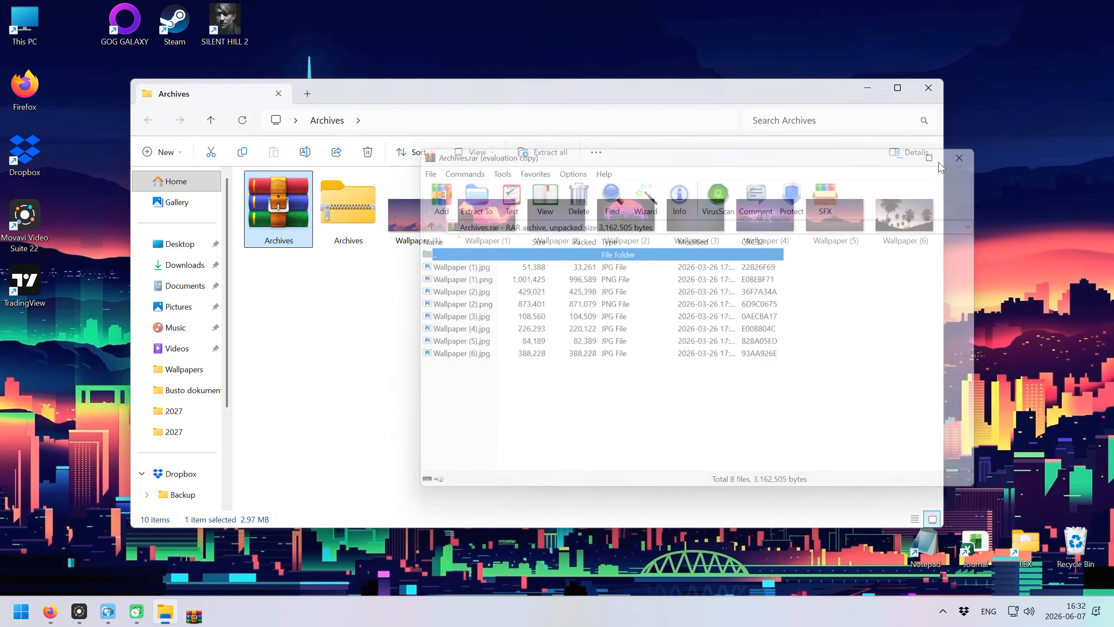
{"action": "left_click", "coordinate": [363, 282]}
{"action": "double_click", "coordinate": [336, 211]}
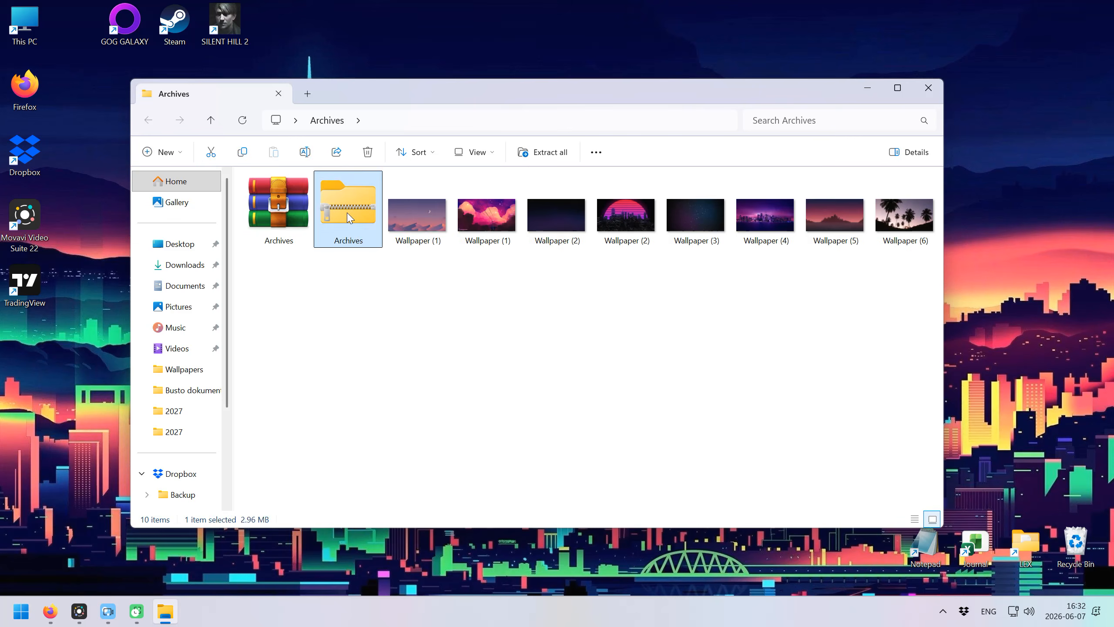
{"action": "key", "text": "alt+Left"}
{"action": "left_click", "coordinate": [483, 326]}
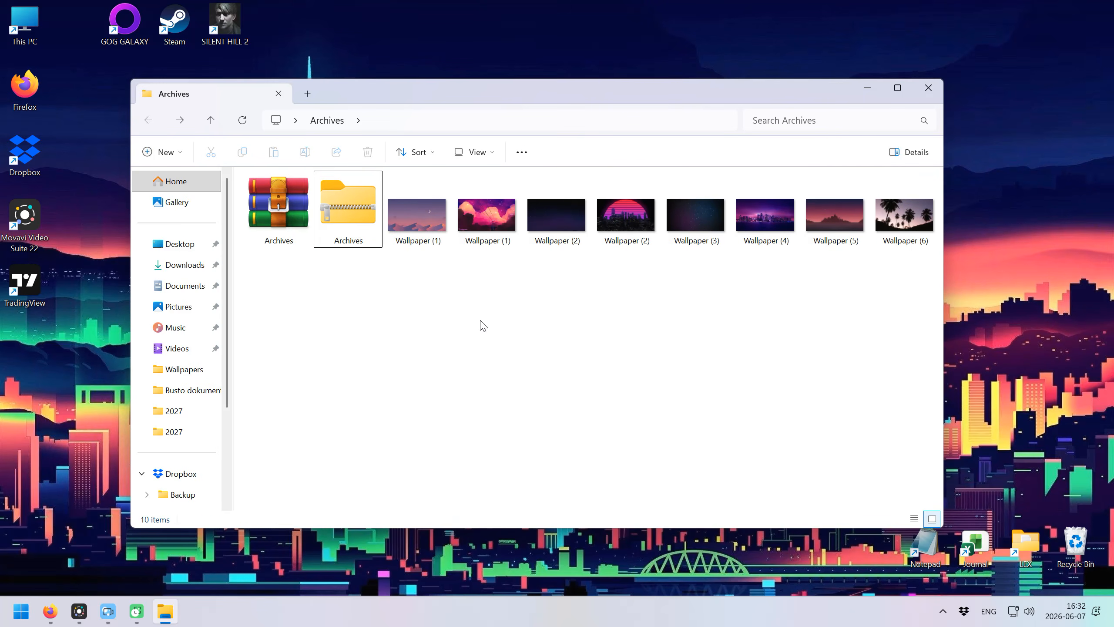